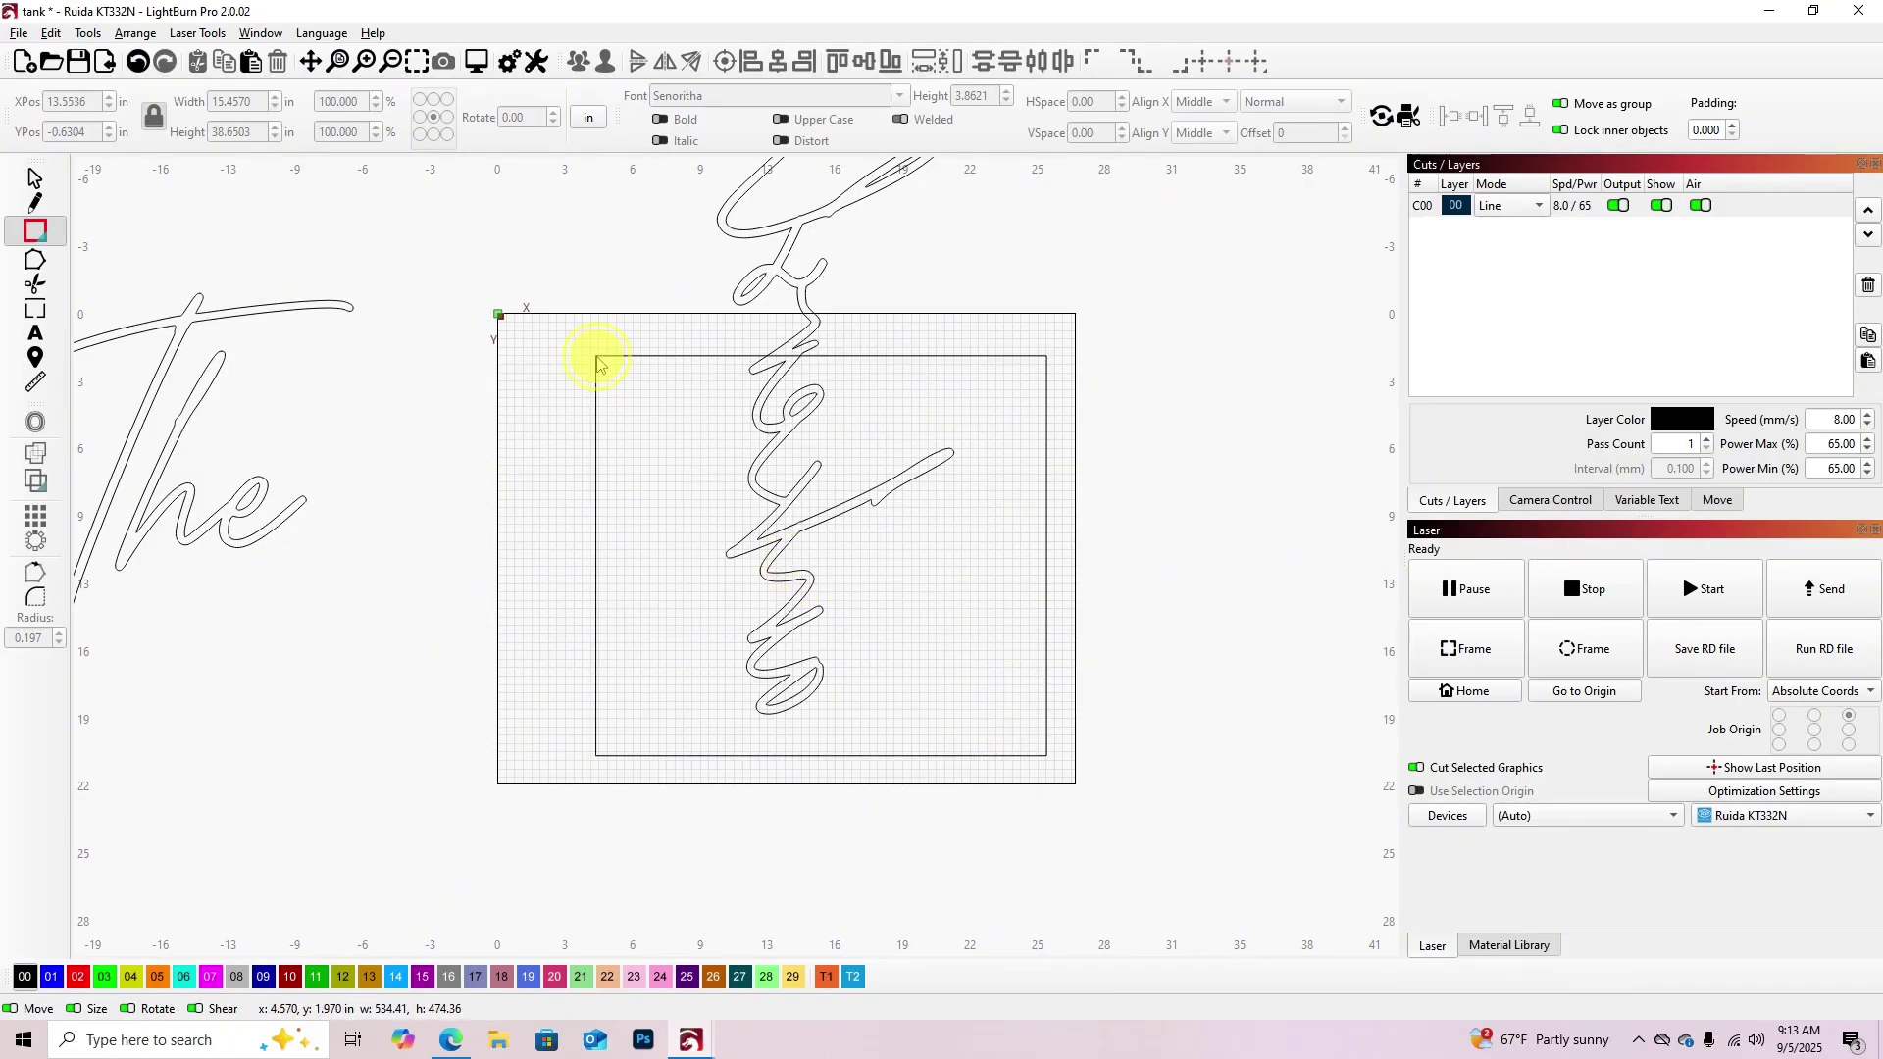
# Draw a rectangle about 21 by 18.7 in over the lower part of the vertical lettering and split the lettering with Cut Shapes.
pyautogui.moveTo(600, 364); pyautogui.dragTo(593, 370)
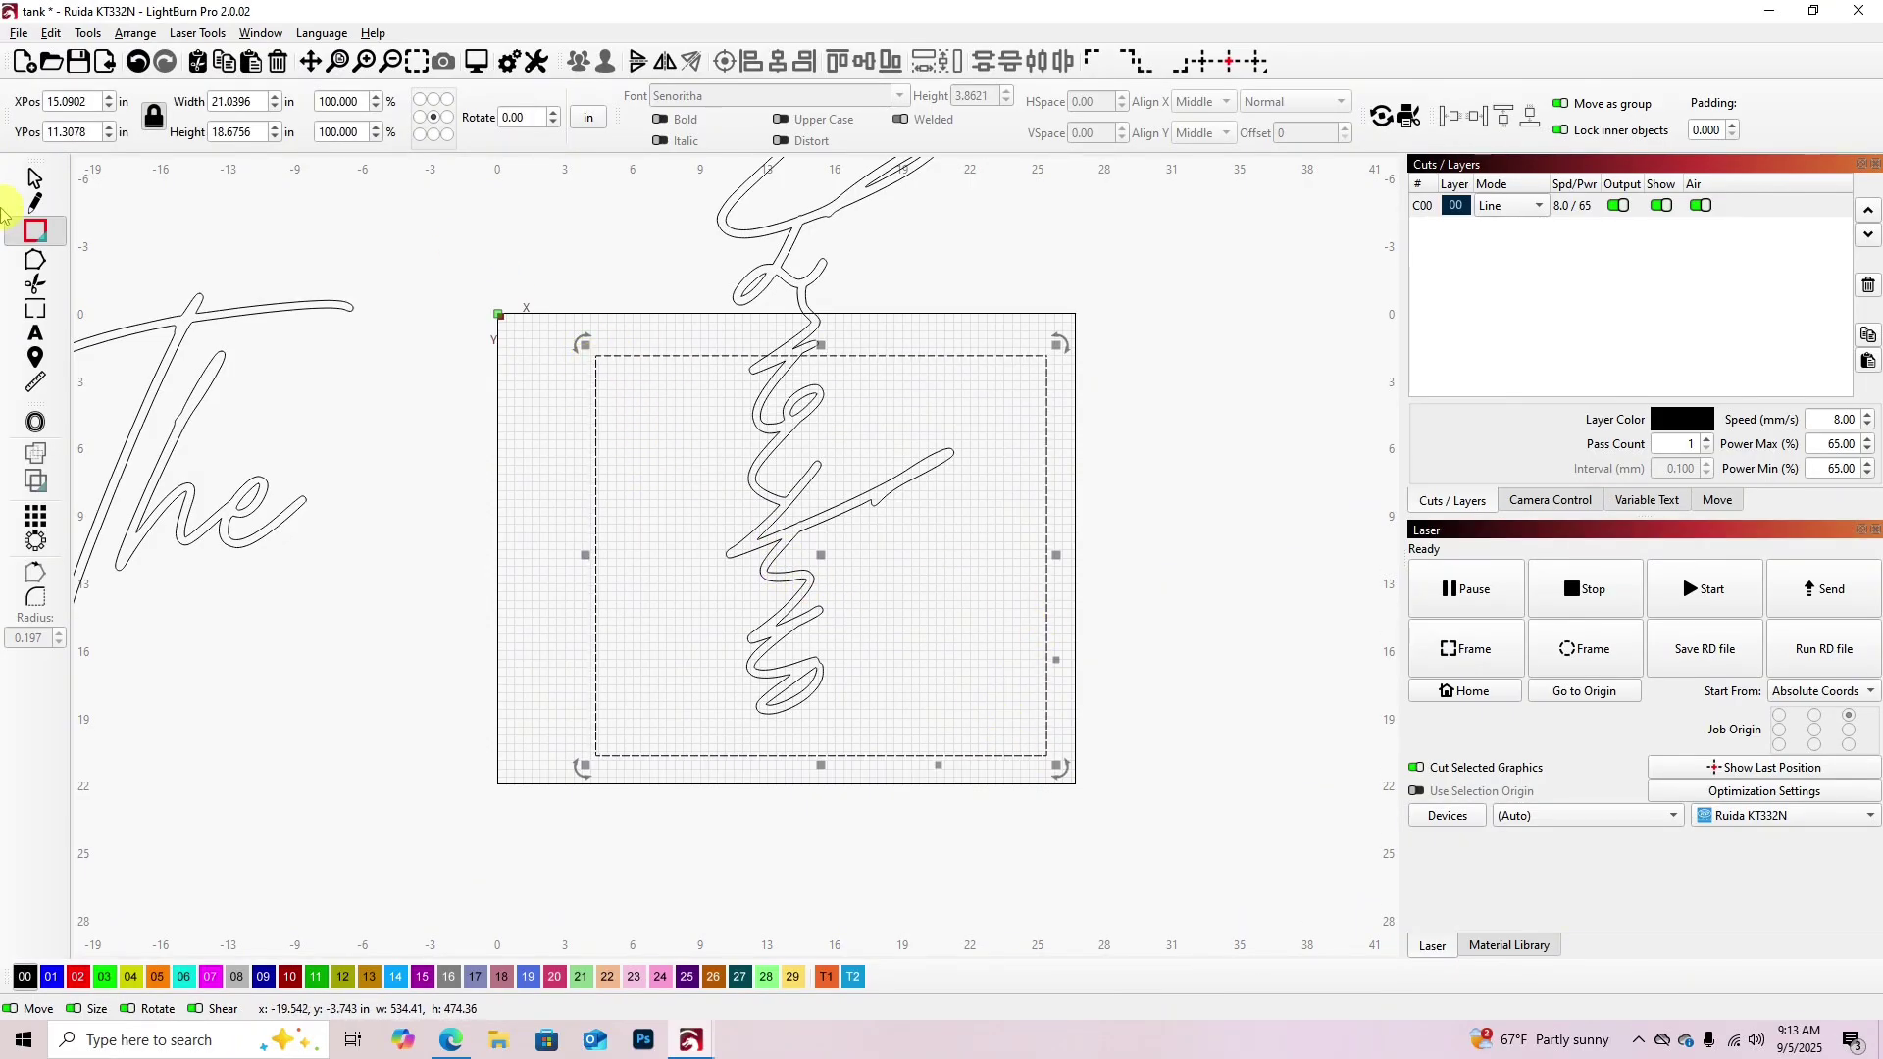
pyautogui.click(32, 177)
pyautogui.moveTo(1169, 837); pyautogui.dragTo(543, 307)
pyautogui.click(88, 32)
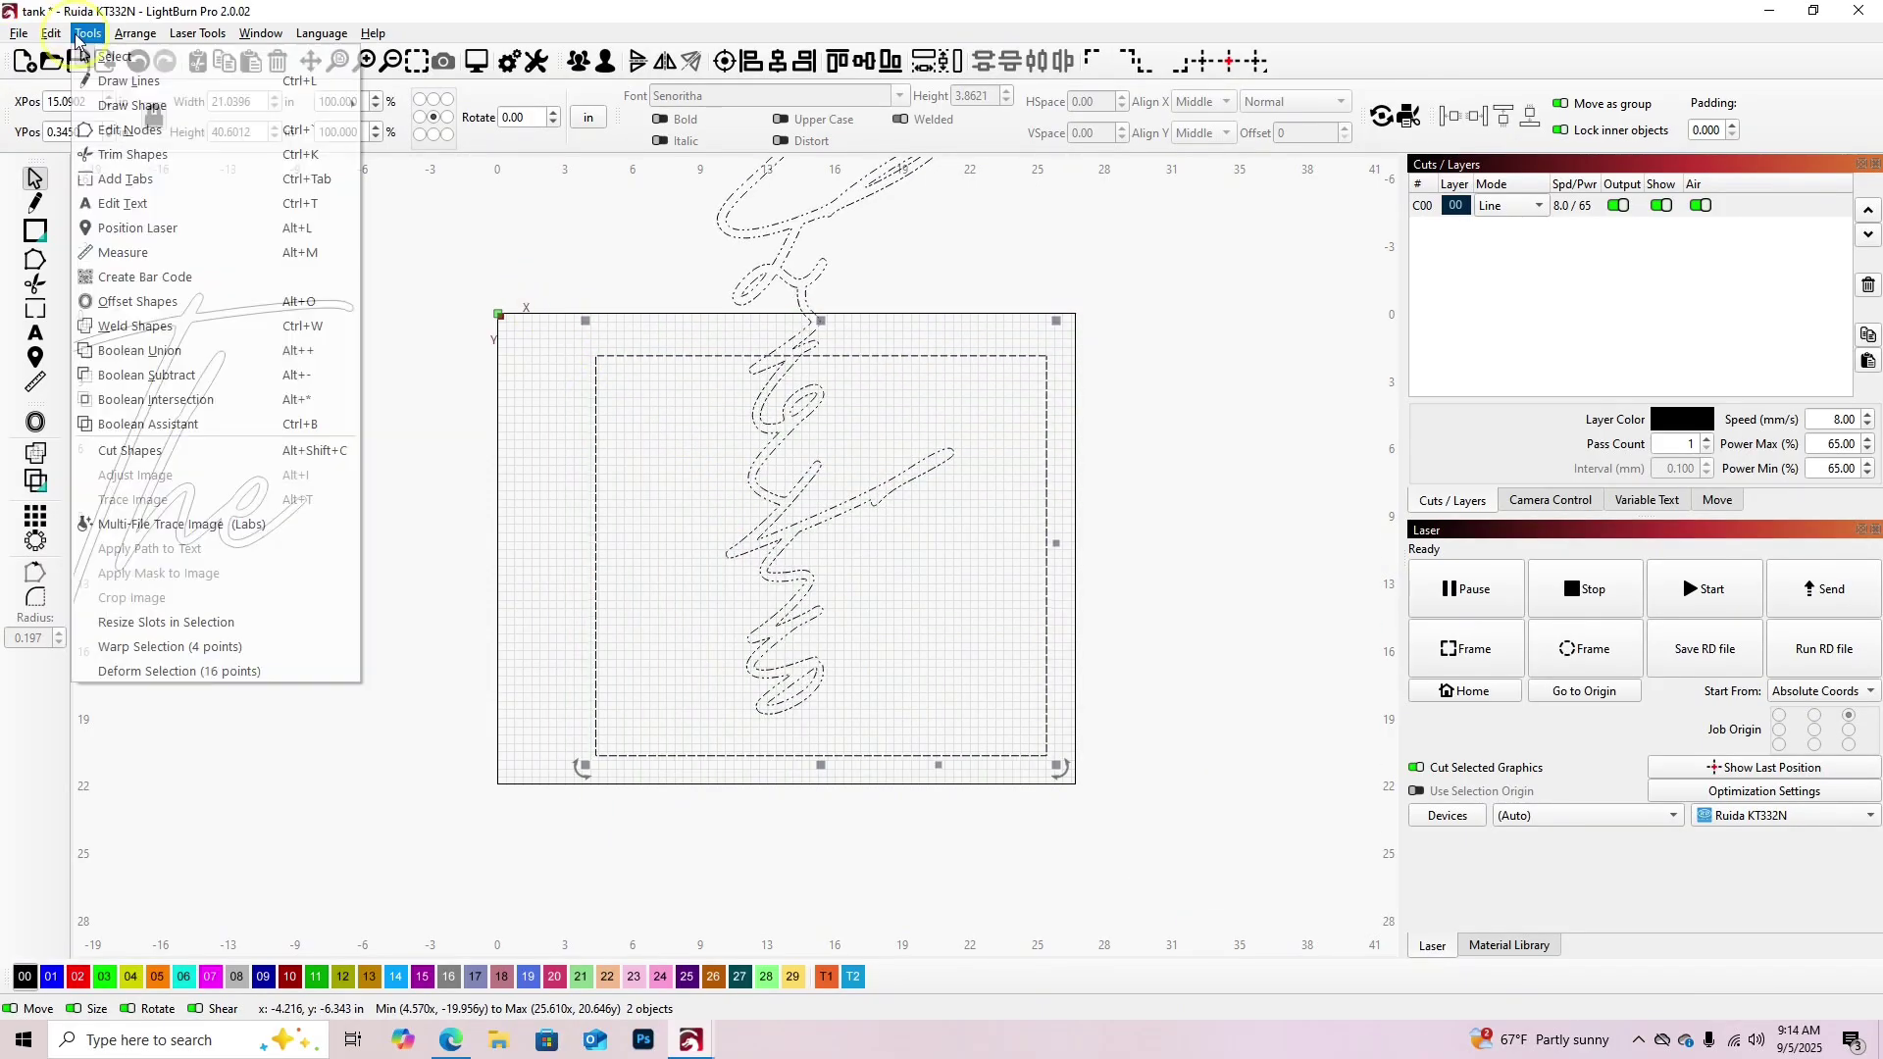
pyautogui.click(150, 399)
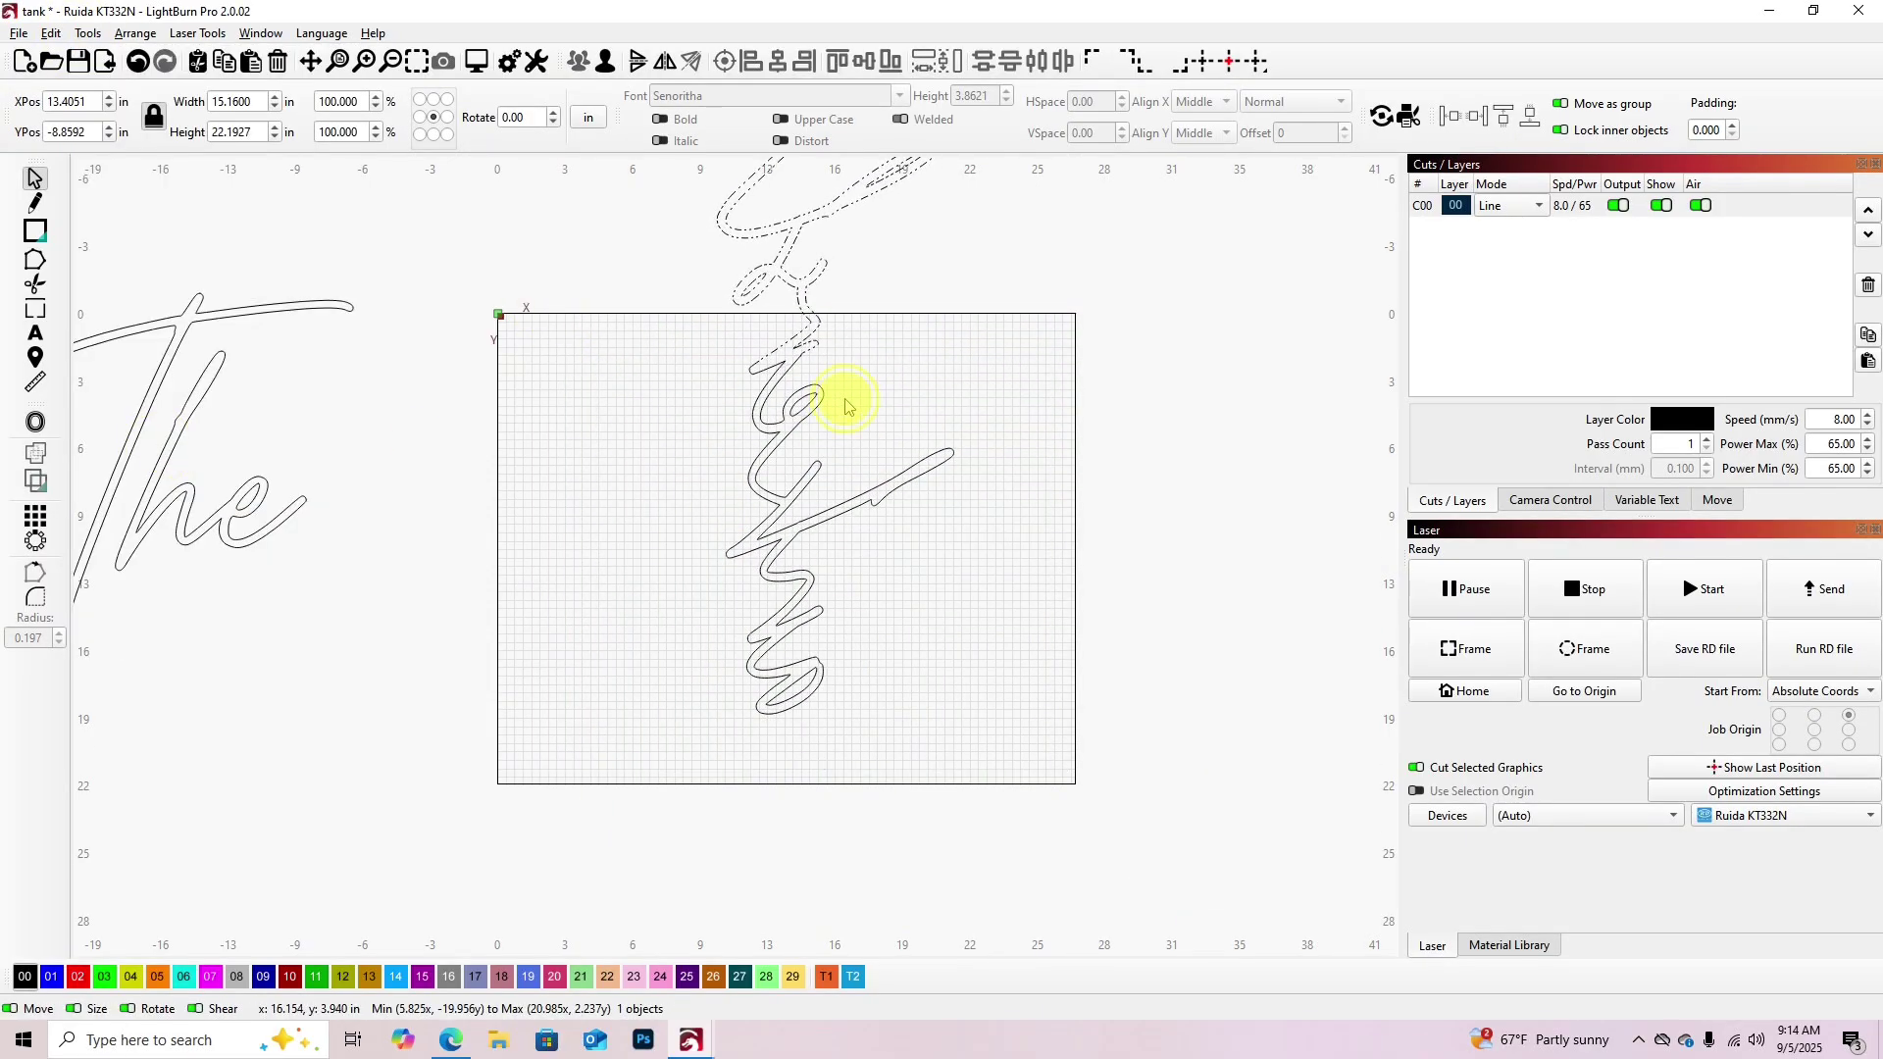
# Move the upper lettering section up about 2.6 in, away from the lower section, and select the lower section on its own.
pyautogui.moveTo(841, 300); pyautogui.dragTo(794, 204)
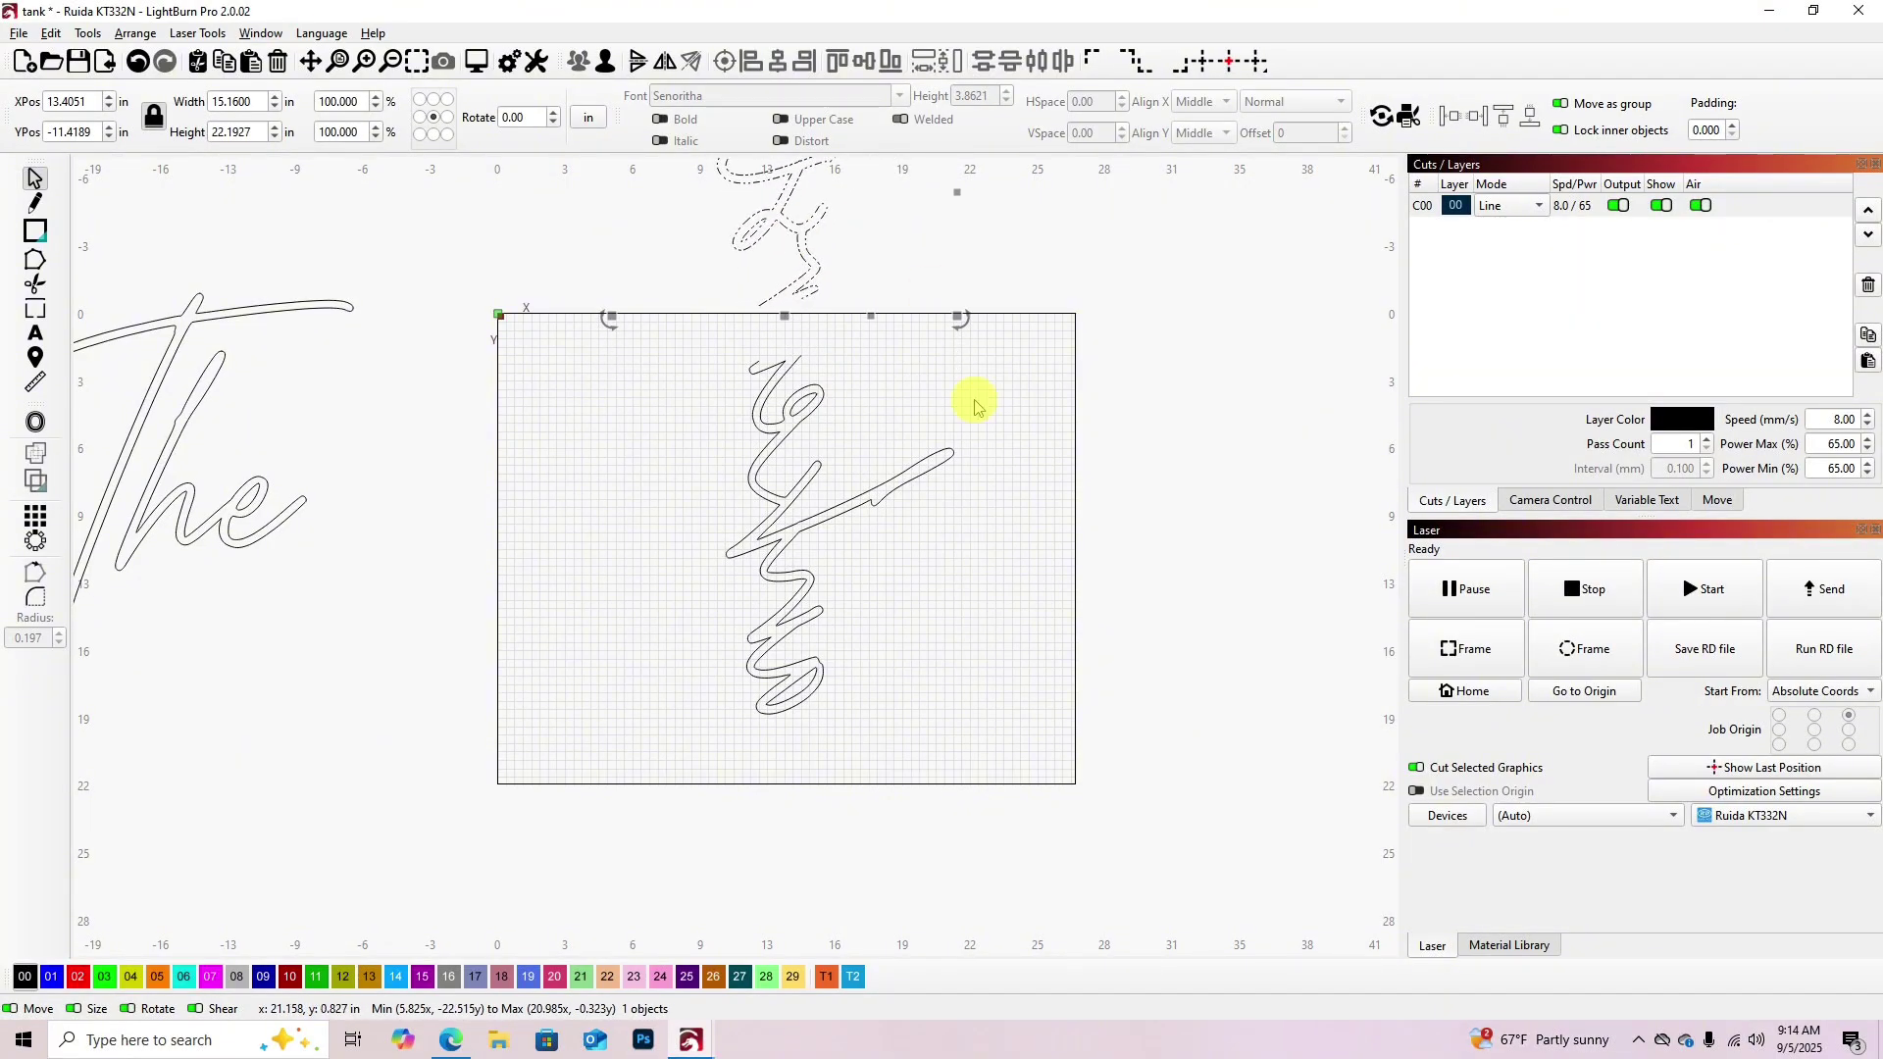
pyautogui.click(988, 497)
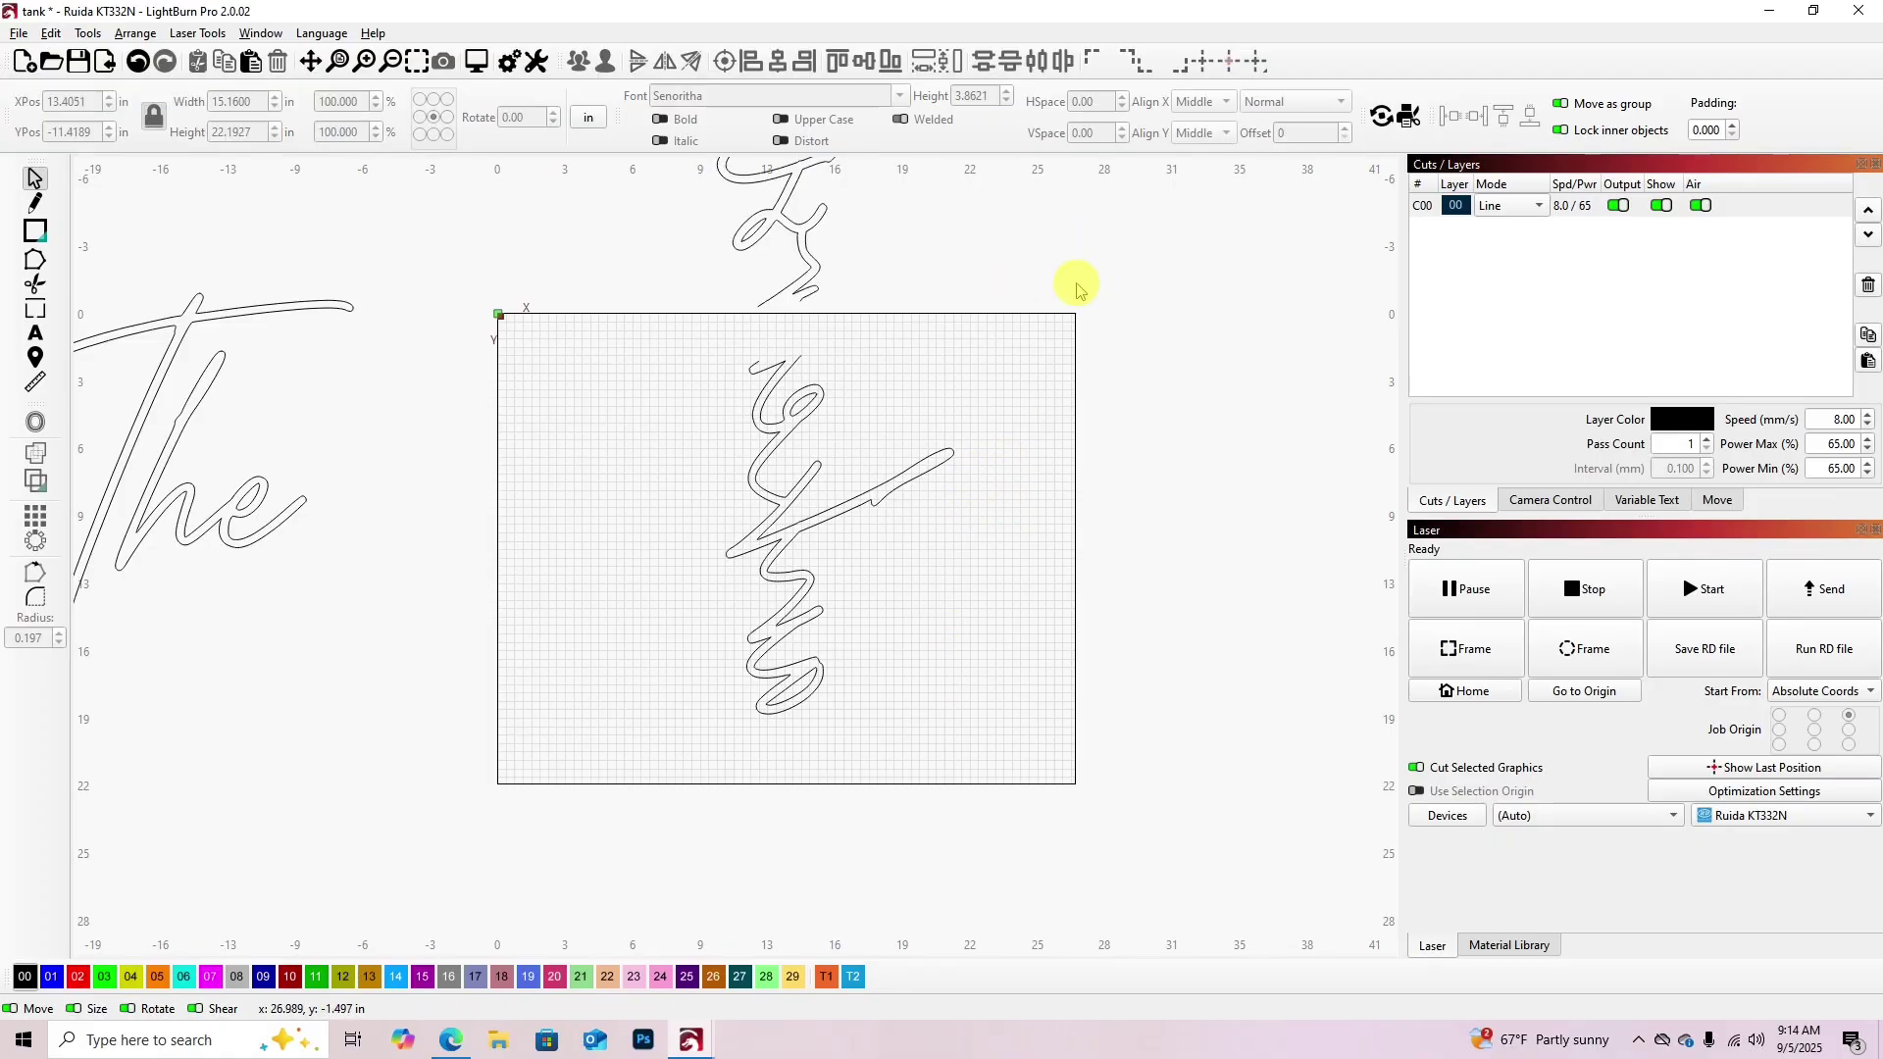
pyautogui.scroll(-2, 1075, 280)
pyautogui.click(999, 444)
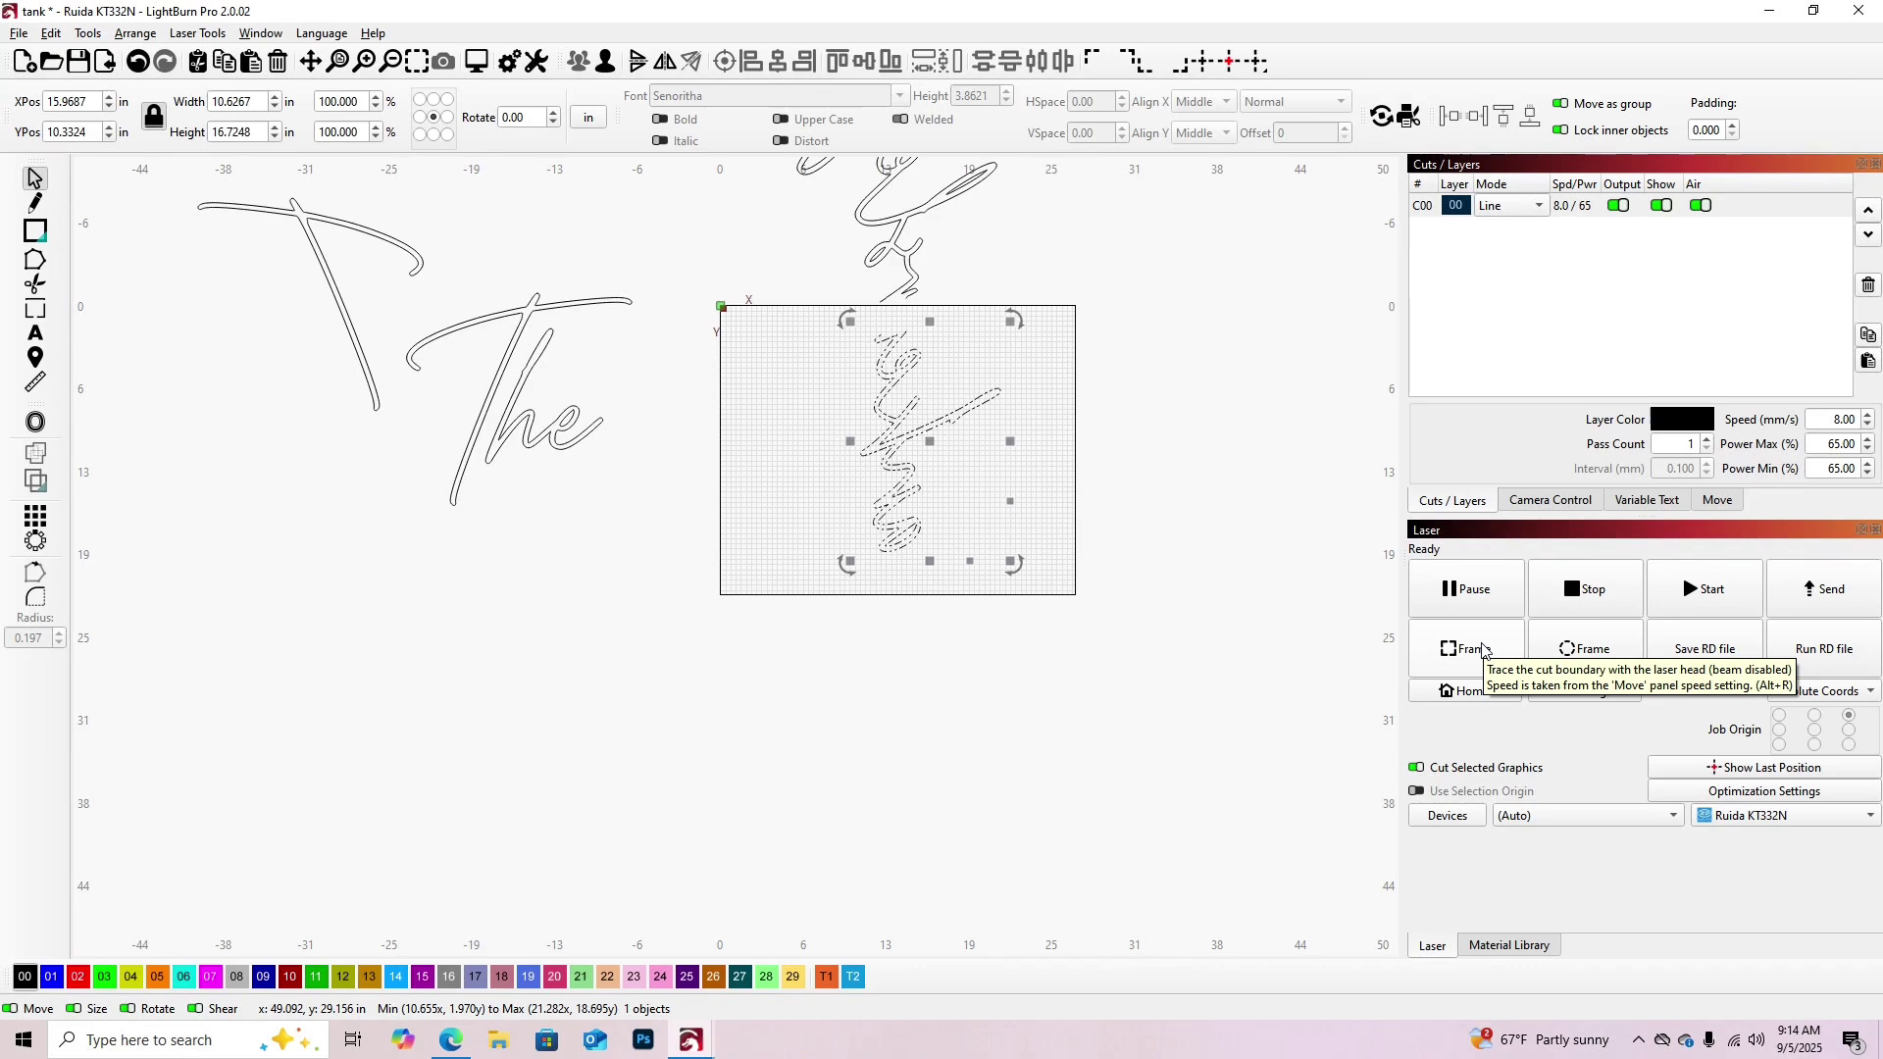
pyautogui.click(977, 214)
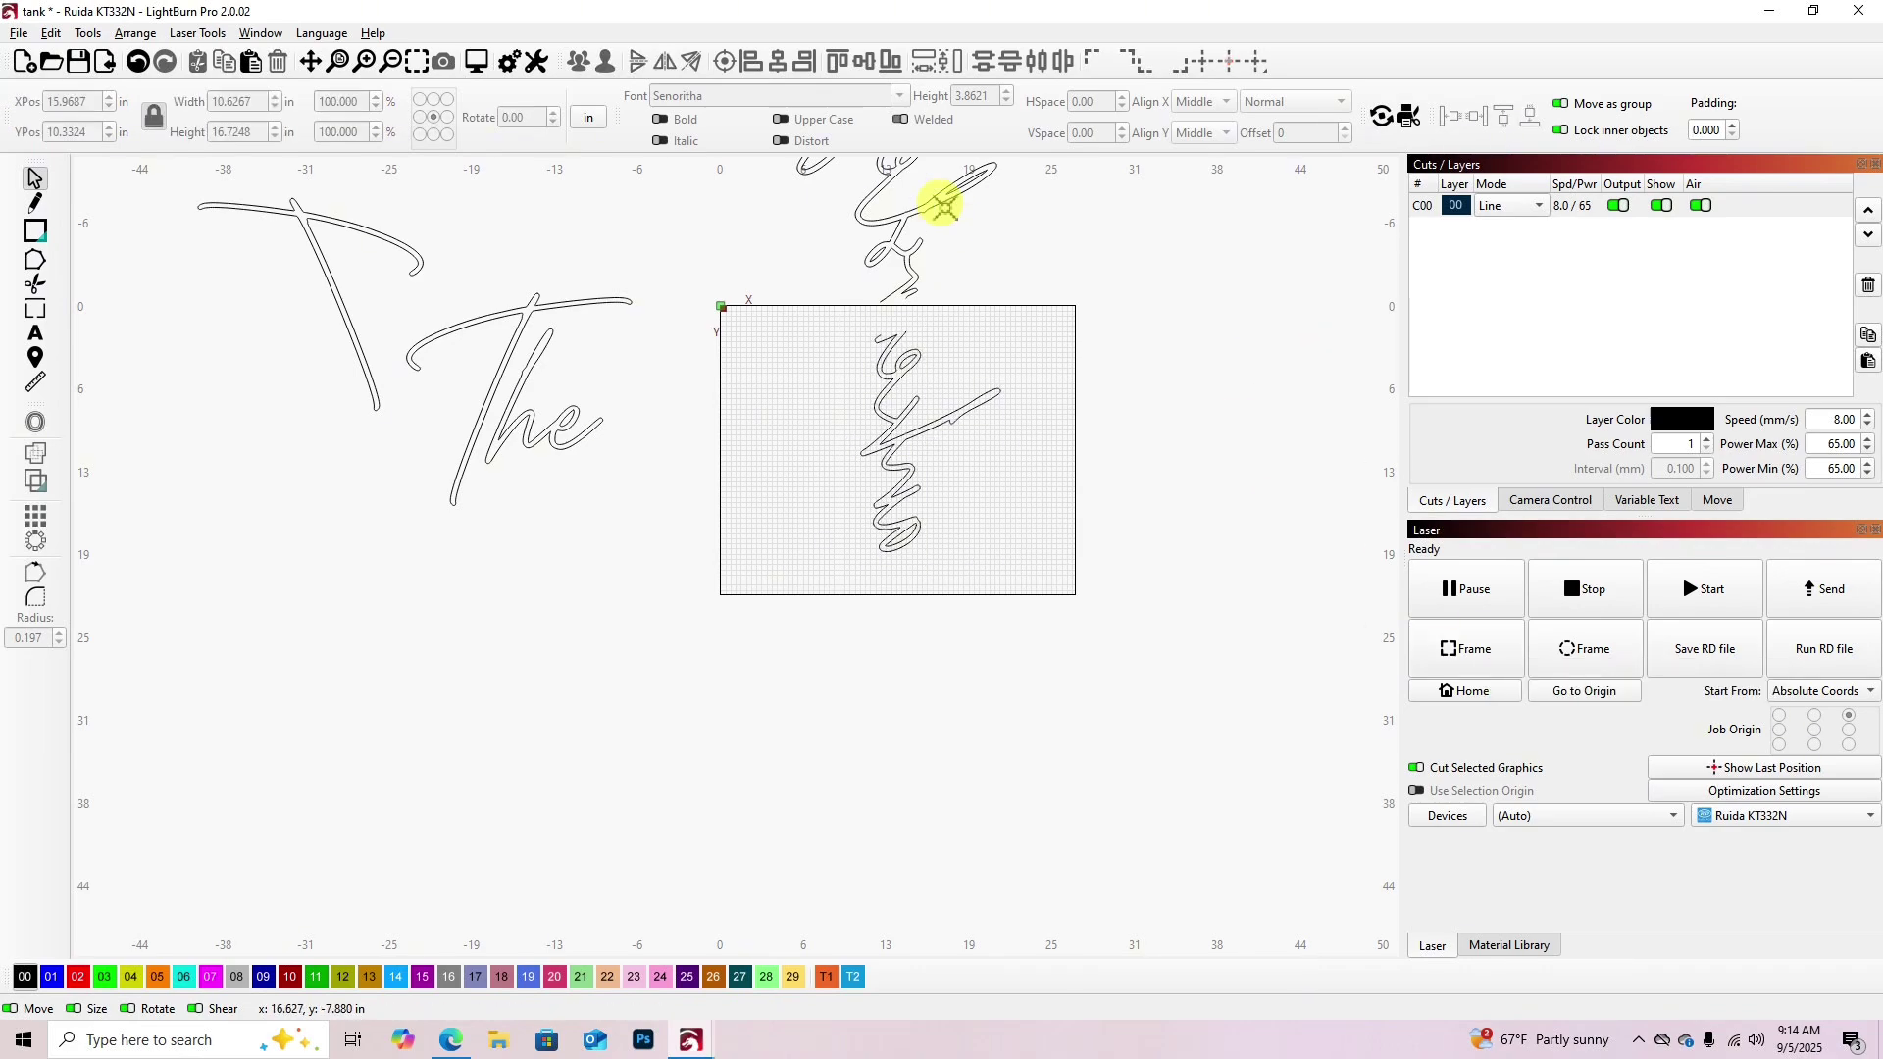
# Move the upper lettering section down over the work area to about Y 11.6 in and frame it.
pyautogui.click(944, 205)
pyautogui.press('Down')
pyautogui.press('Down')
pyautogui.press('Down')
pyautogui.press('Down')
pyautogui.press('Down')
pyautogui.press('Down')
pyautogui.press('Down')
pyautogui.press('Down')
pyautogui.press('Down')
pyautogui.press('Down')
pyautogui.press('Down')
pyautogui.press('Down')
pyautogui.press('Down')
pyautogui.press('Down')
pyautogui.press('Down')
pyautogui.press('Down')
pyautogui.press('Down')
pyautogui.press('Down')
pyautogui.press('Down')
pyautogui.press('Down')
pyautogui.press('Down')
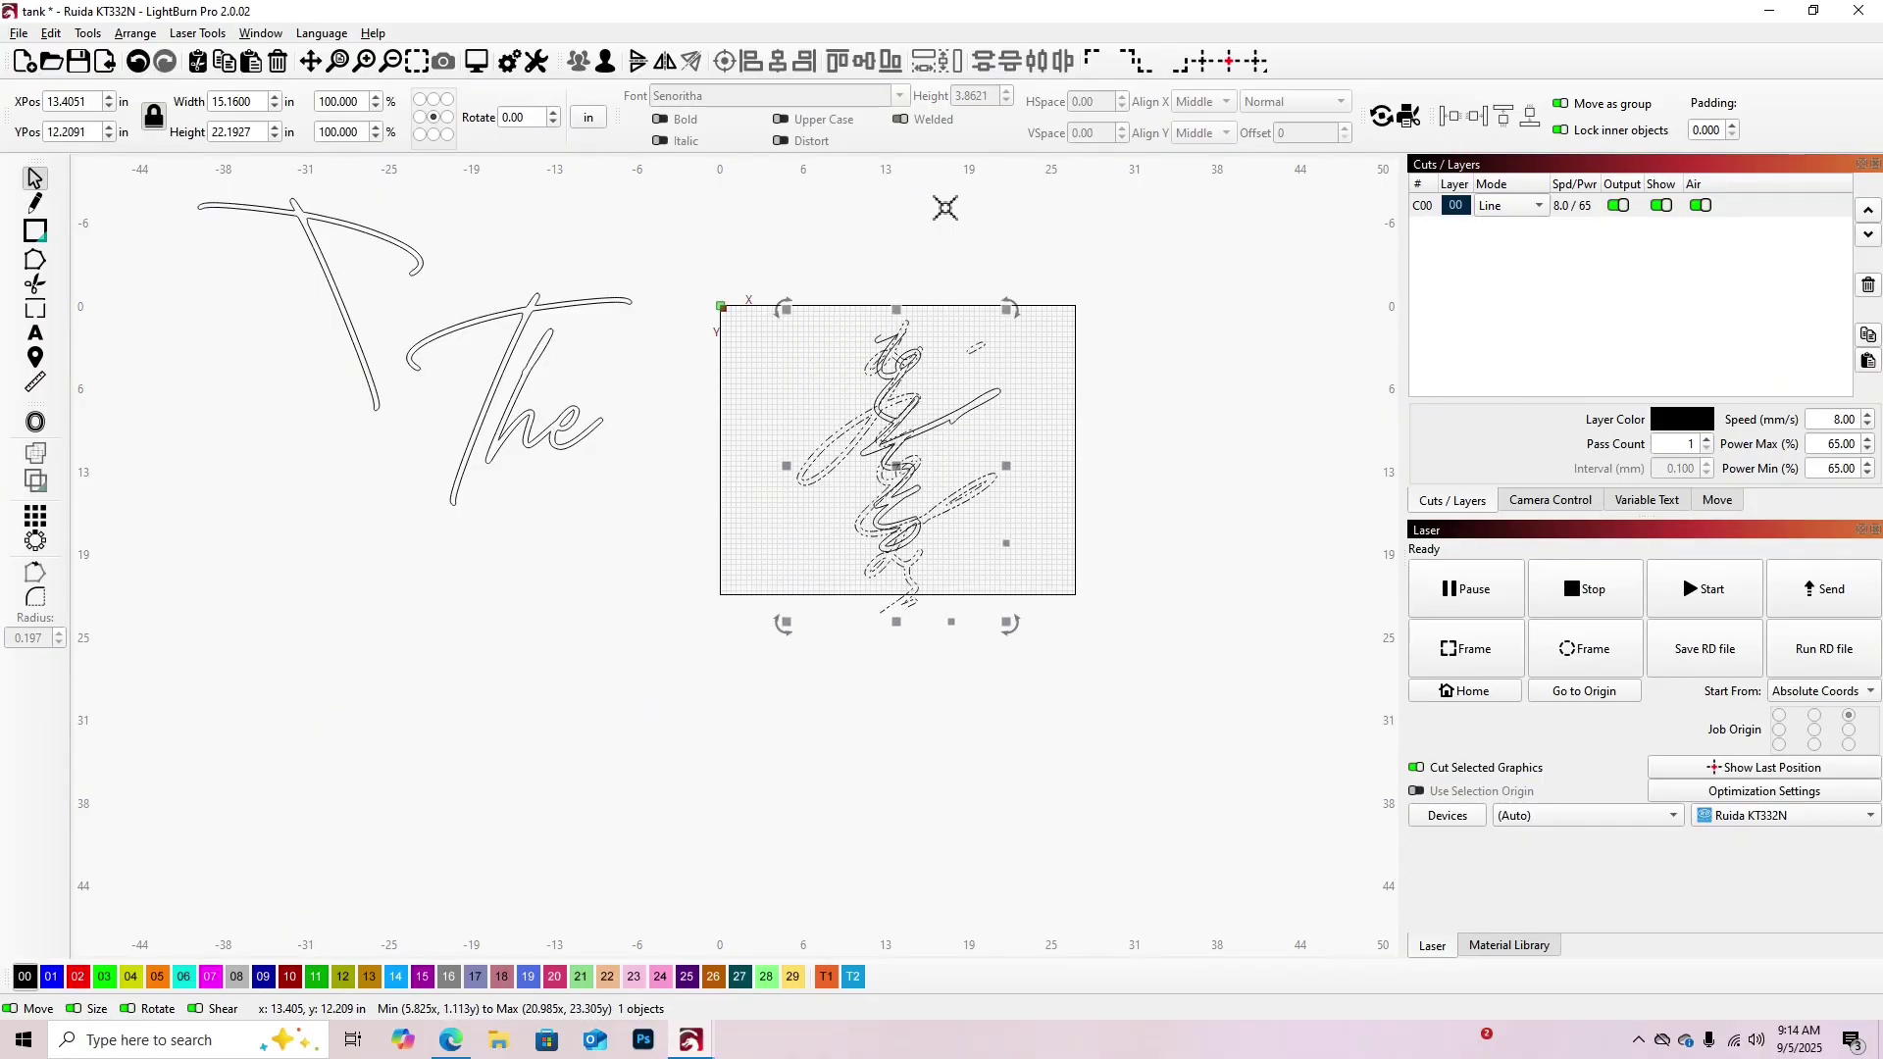
pyautogui.click(1459, 644)
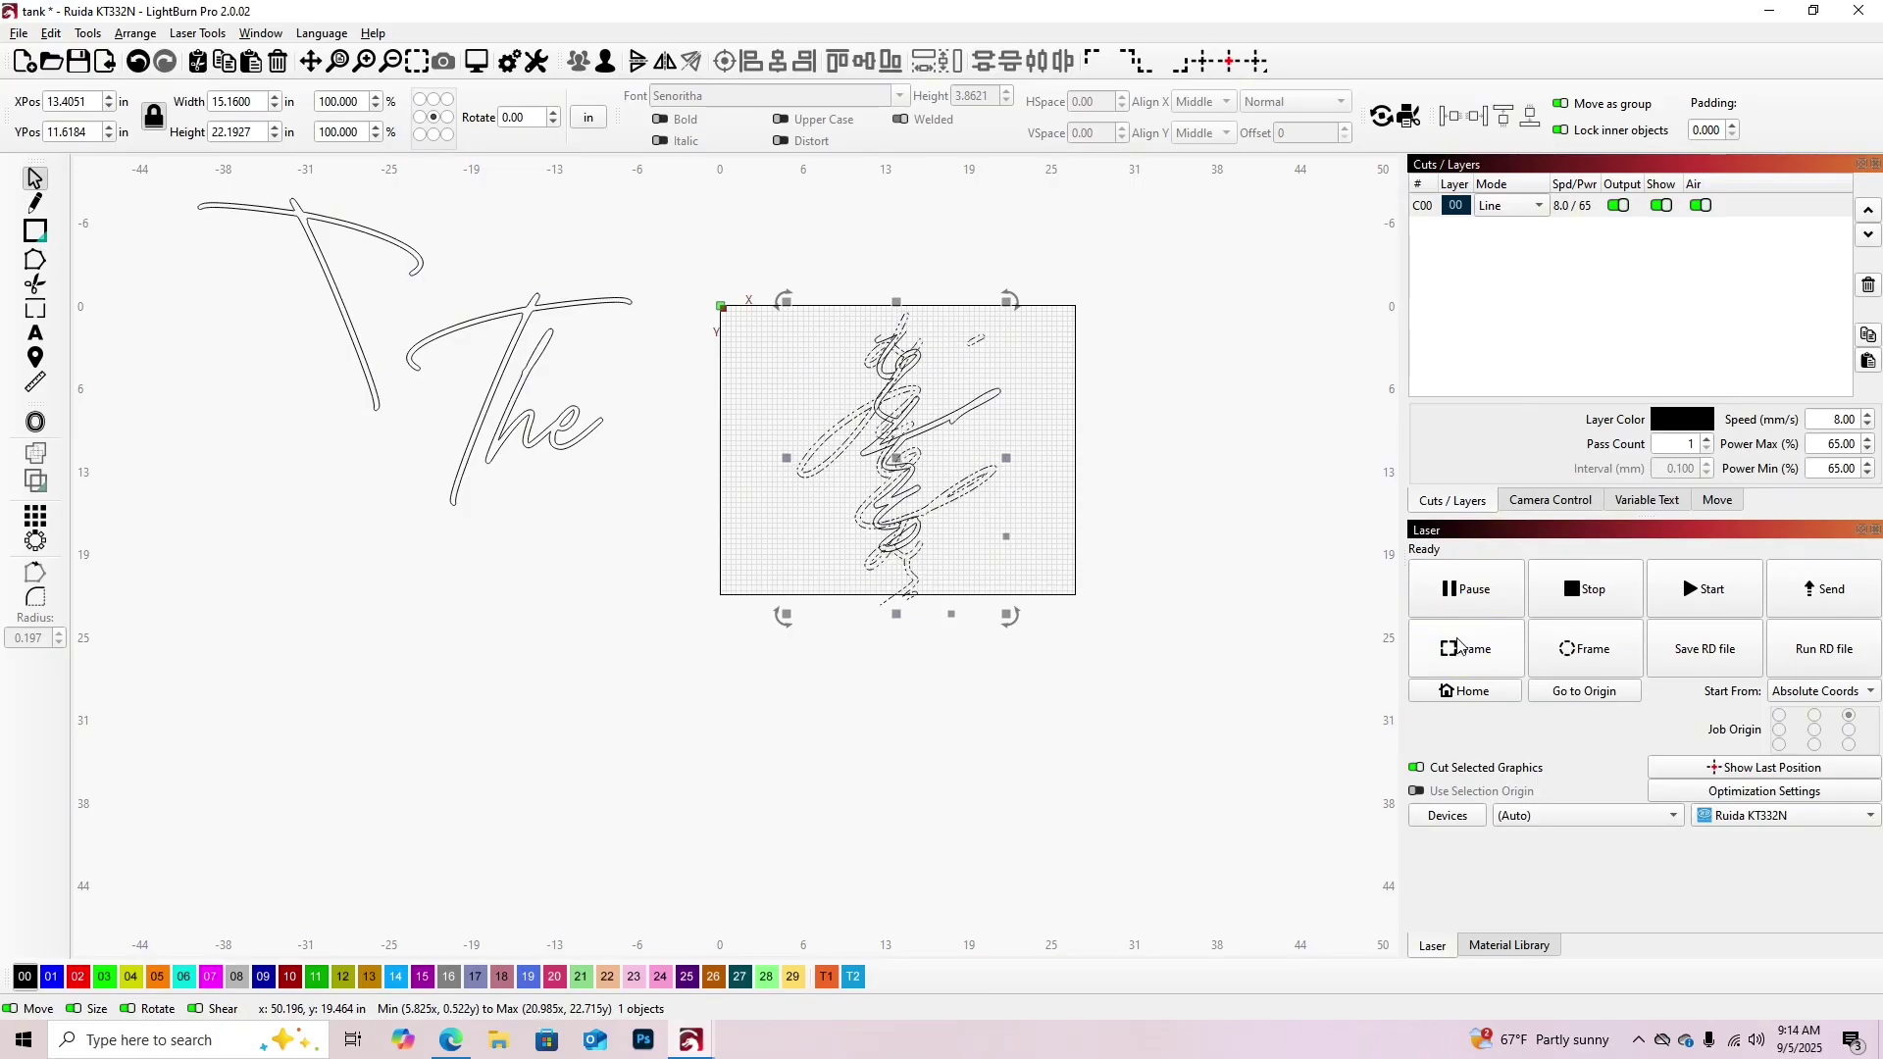
# Shift both overlapping lettering sections about 1.6 in to the left within the work area.
pyautogui.moveTo(1280, 710)
pyautogui.mouseDown()
pyautogui.moveTo(1010, 428)
pyautogui.moveTo(721, 248)
pyautogui.mouseUp()
pyautogui.press('Left')
pyautogui.press('Left')
pyautogui.press('Left')
pyautogui.press('Left')
pyautogui.press('Left')
pyautogui.click(1093, 219)
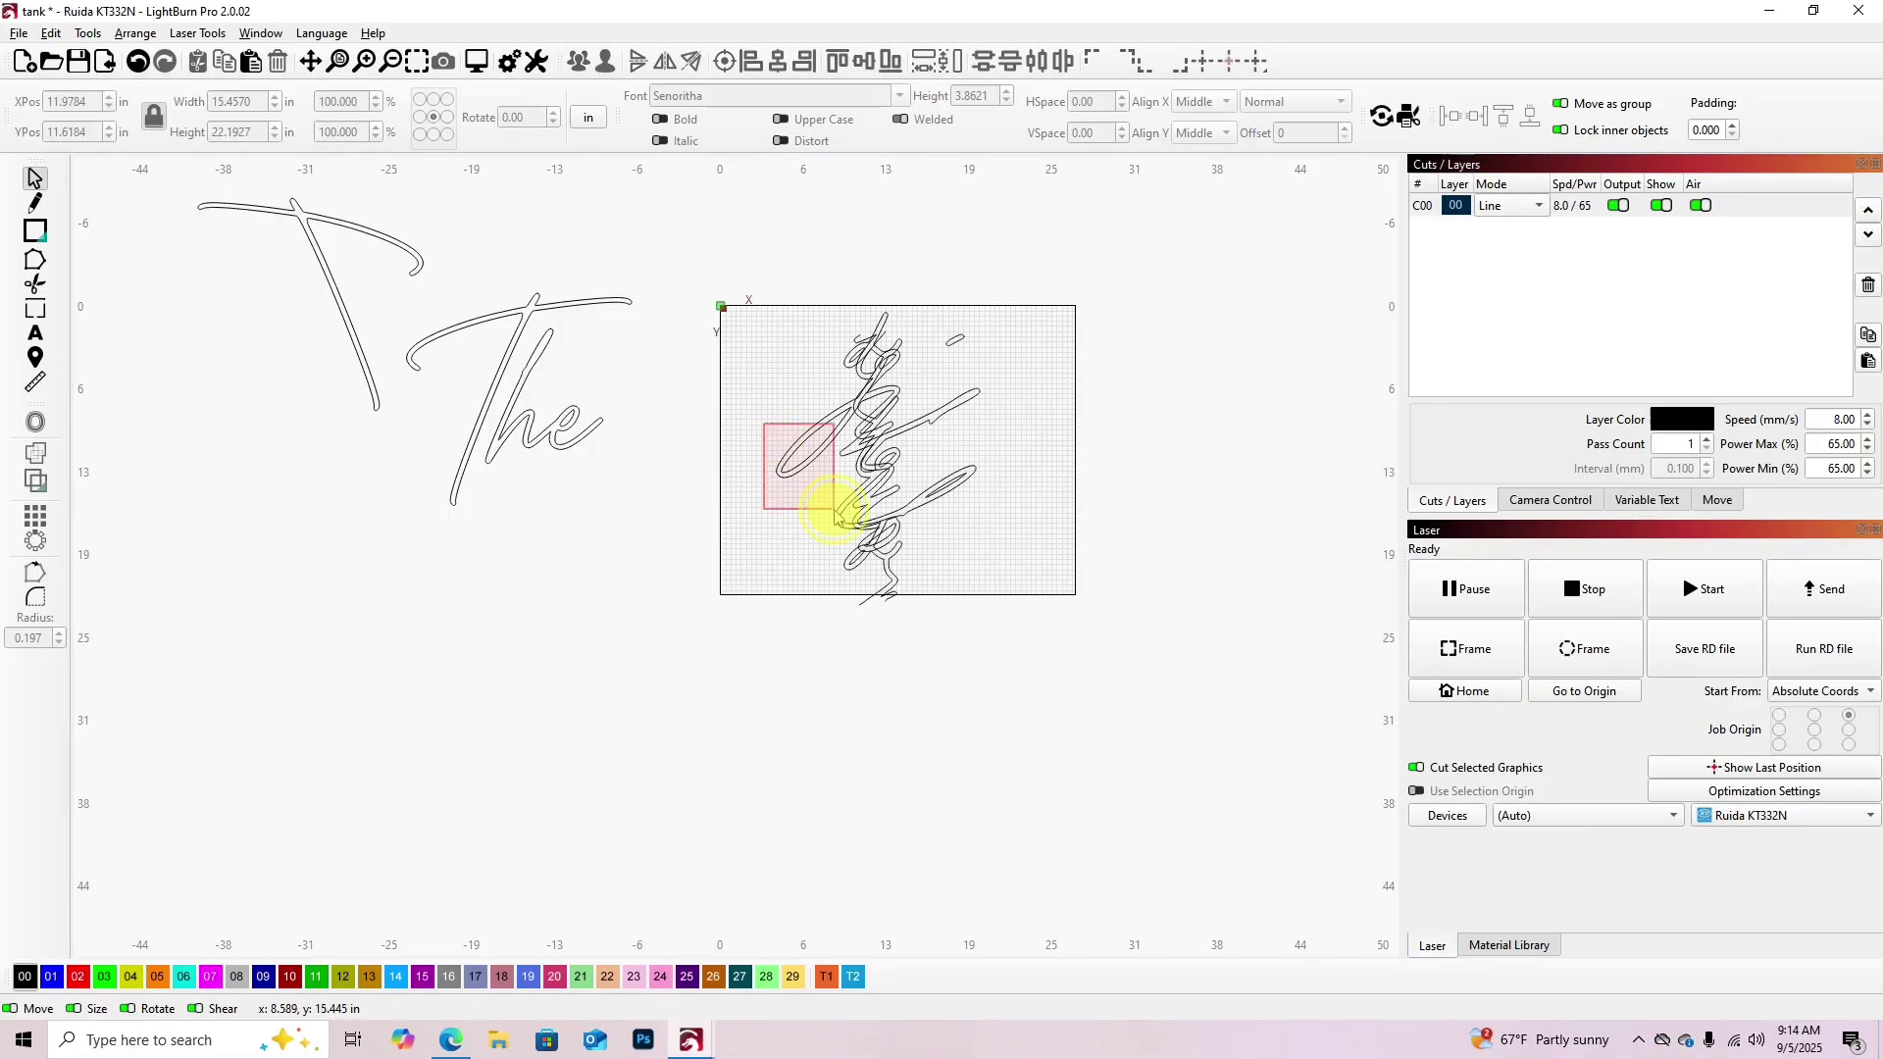
# Move the upper lettering section back up out of the work area to about X 11.24, Y -12.0 in.
pyautogui.click(816, 472)
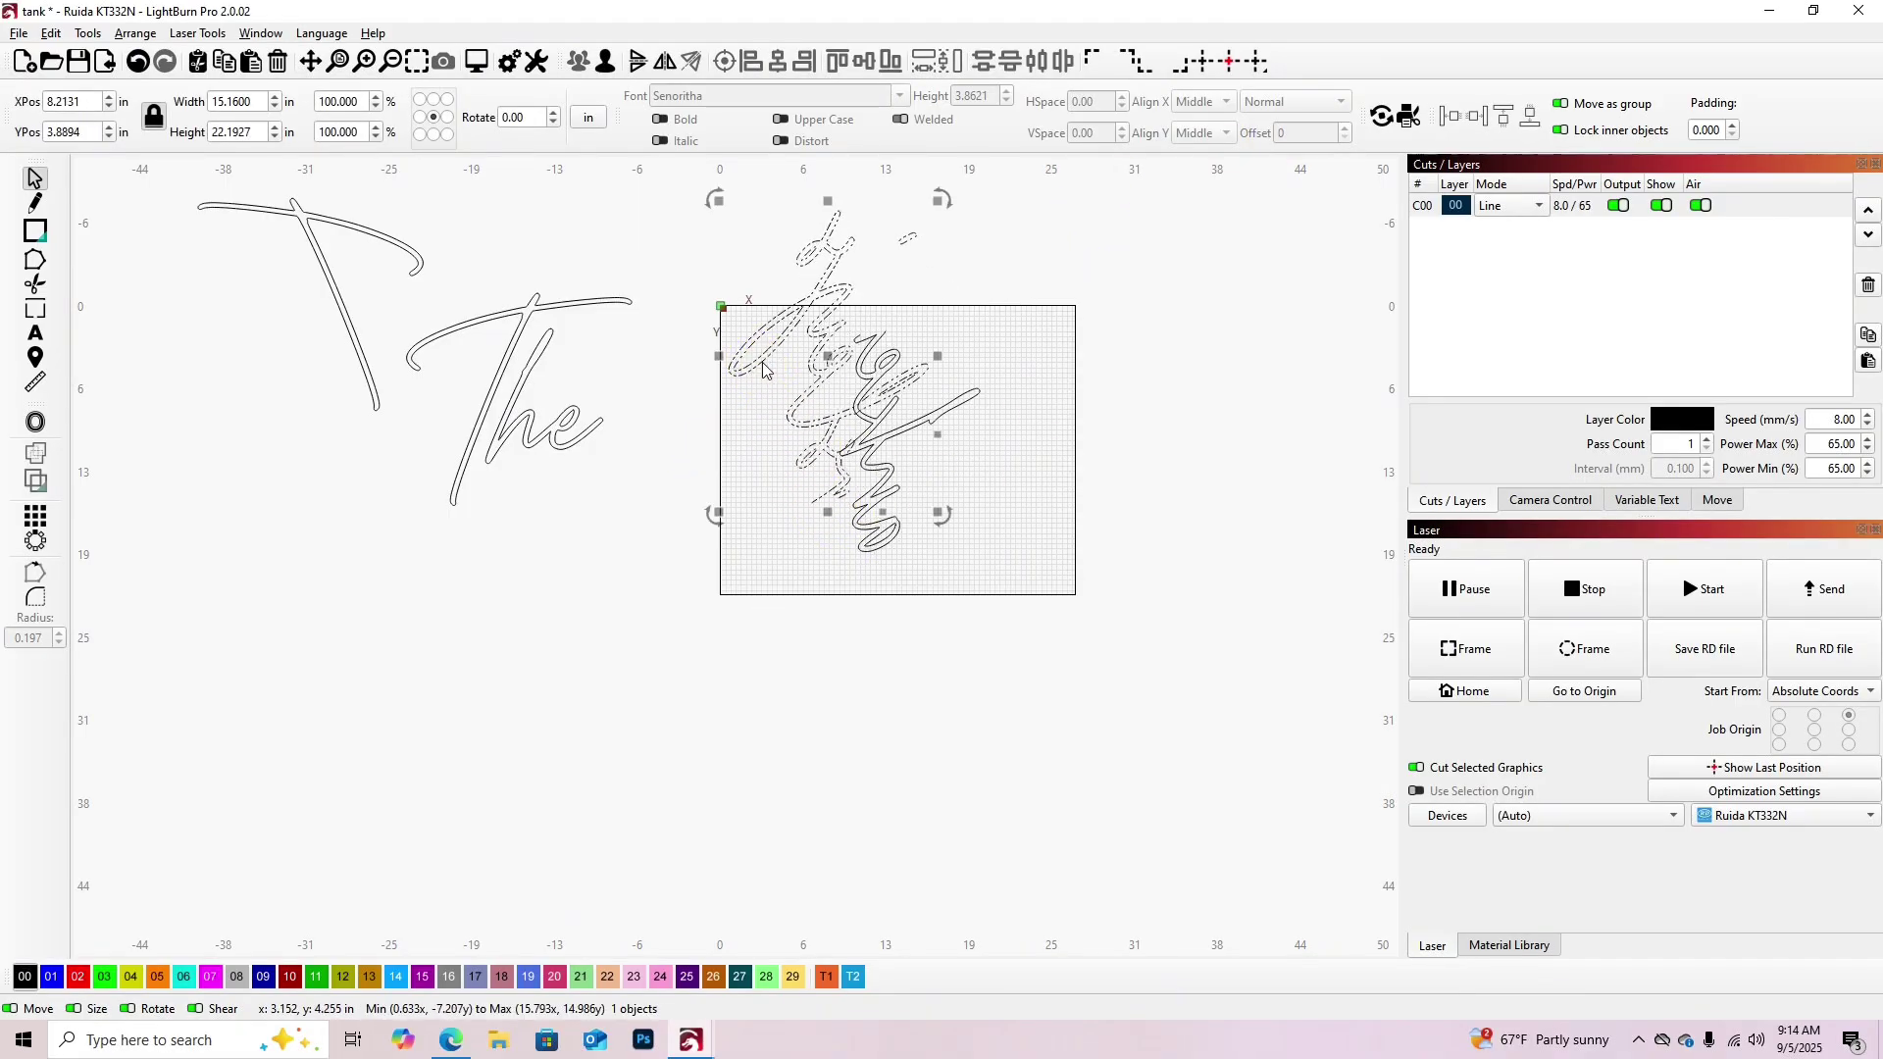
pyautogui.click(795, 512)
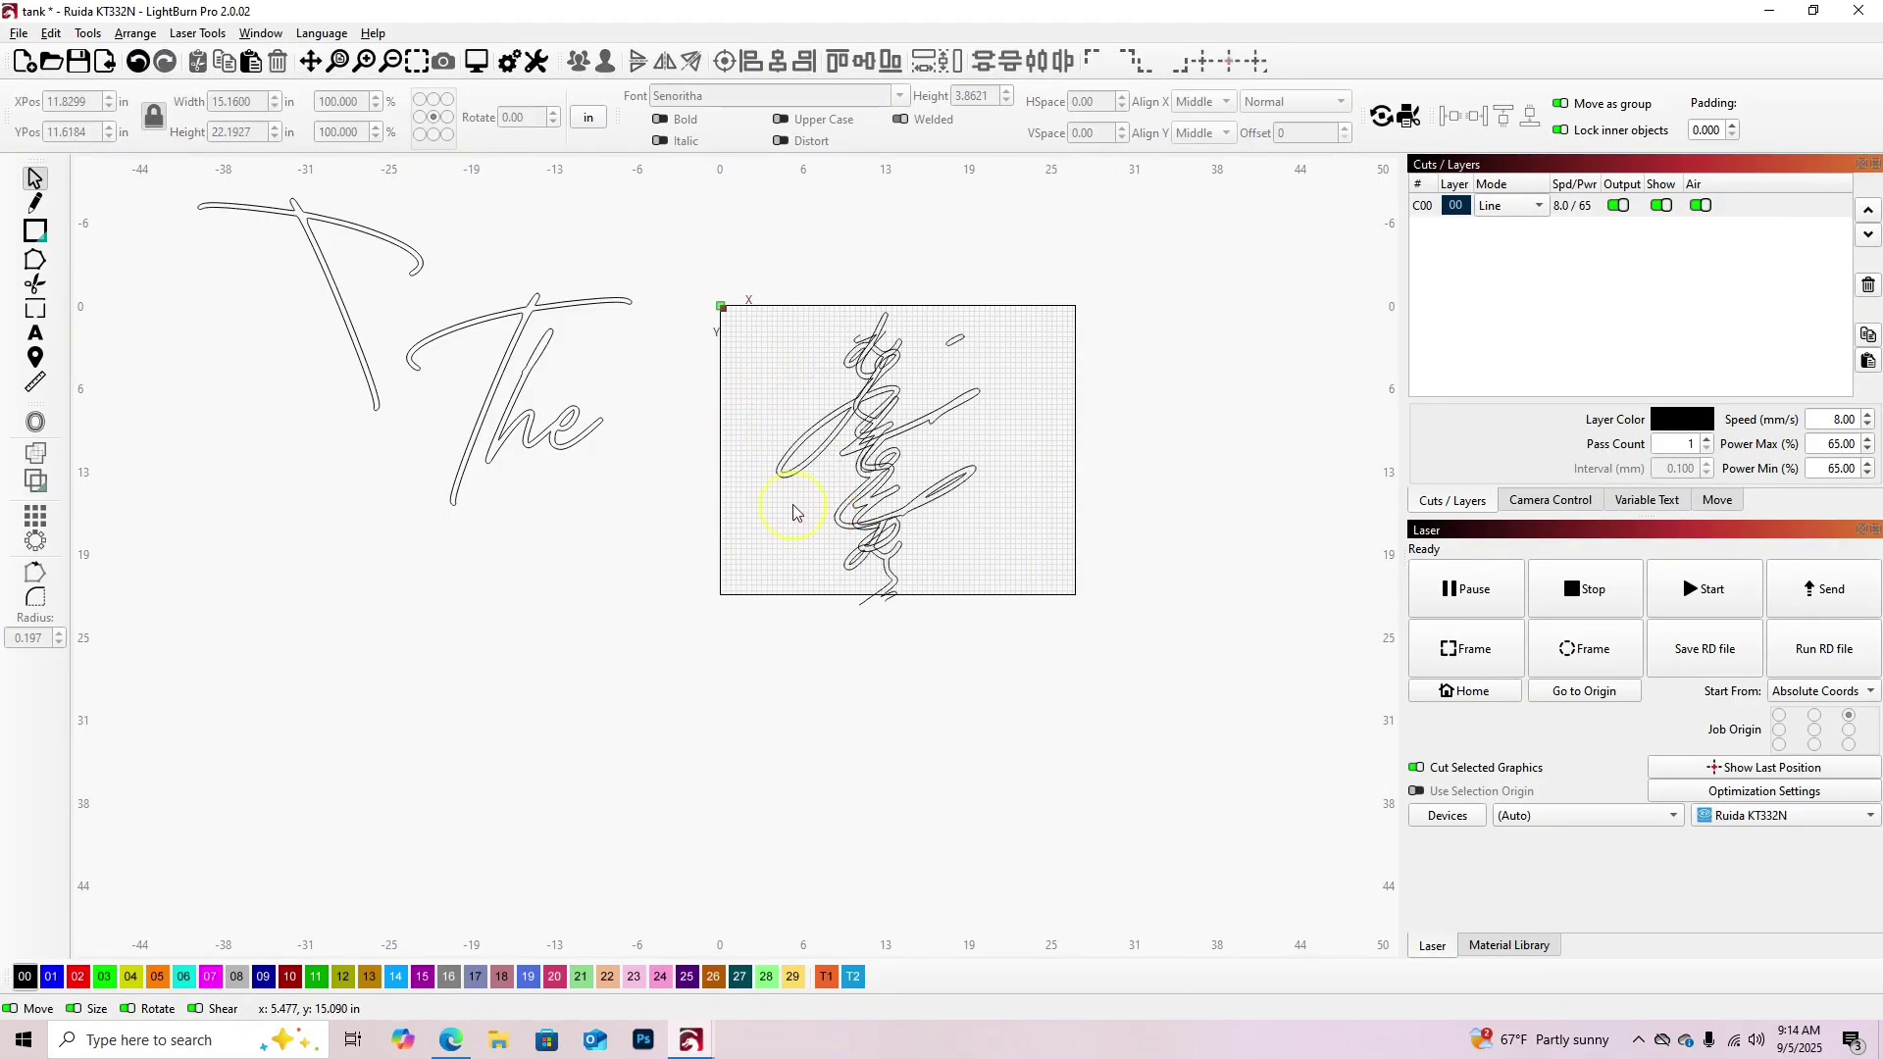
pyautogui.click(760, 427)
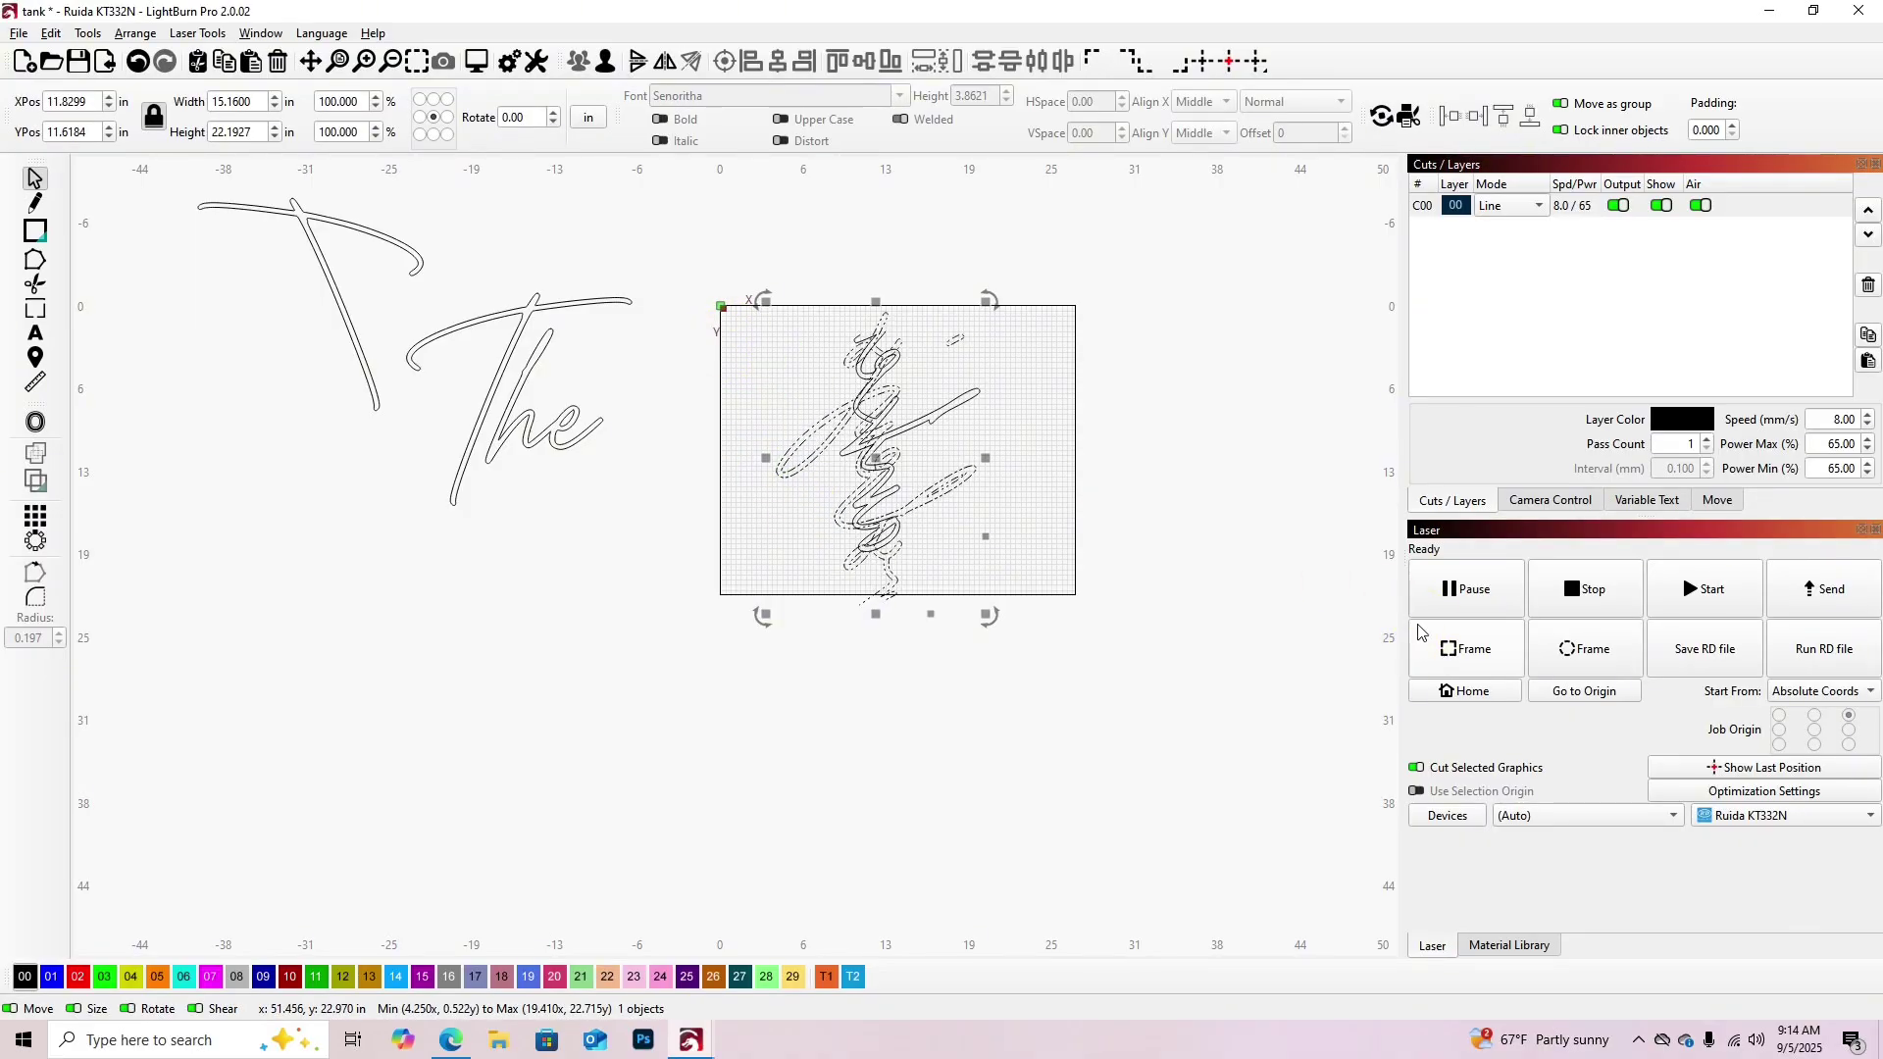
pyautogui.scroll(2, 992, 503)
pyautogui.moveTo(956, 480)
pyautogui.mouseDown()
pyautogui.moveTo(798, 315)
pyautogui.moveTo(876, 314)
pyautogui.mouseUp()
pyautogui.click(1076, 387)
# Draw a circle about 2.05 in in diameter on layer 01, left of the lower lettering section's upper end.
pyautogui.scroll(3, 706, 269)
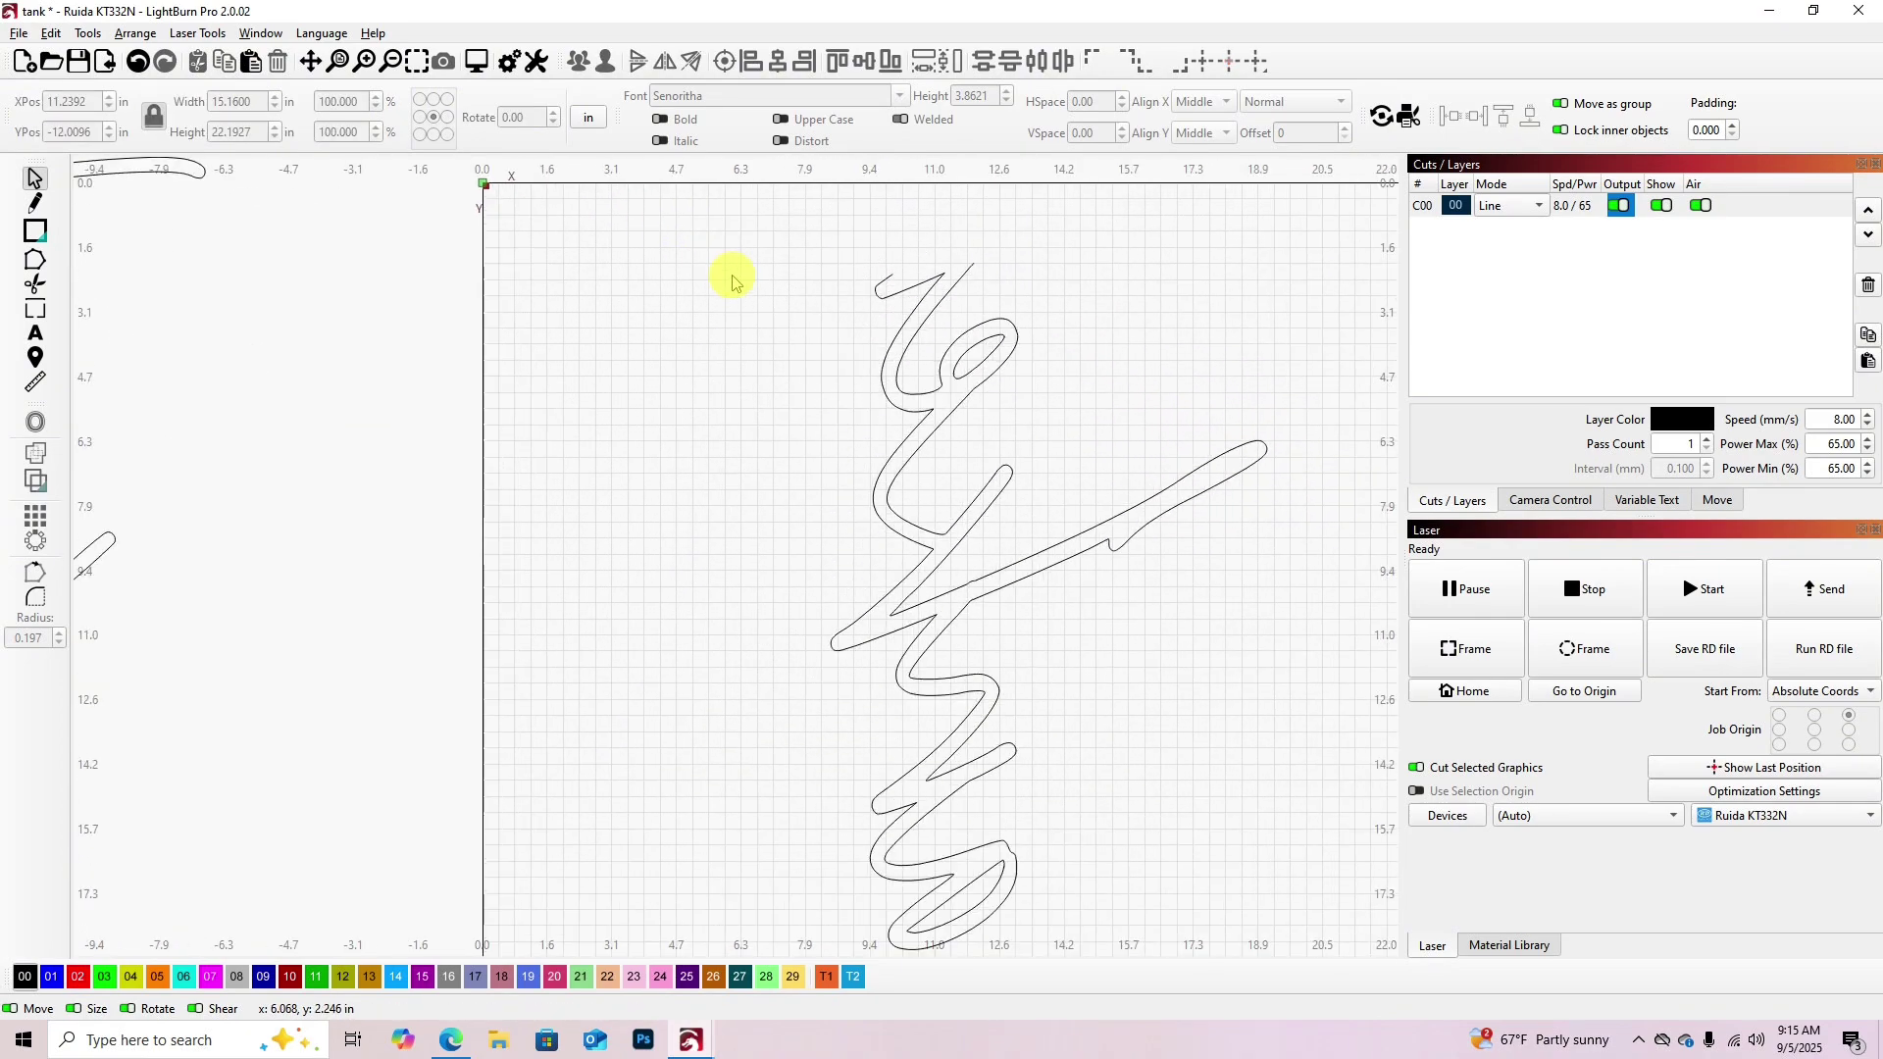
pyautogui.click(34, 235)
pyautogui.click(117, 252)
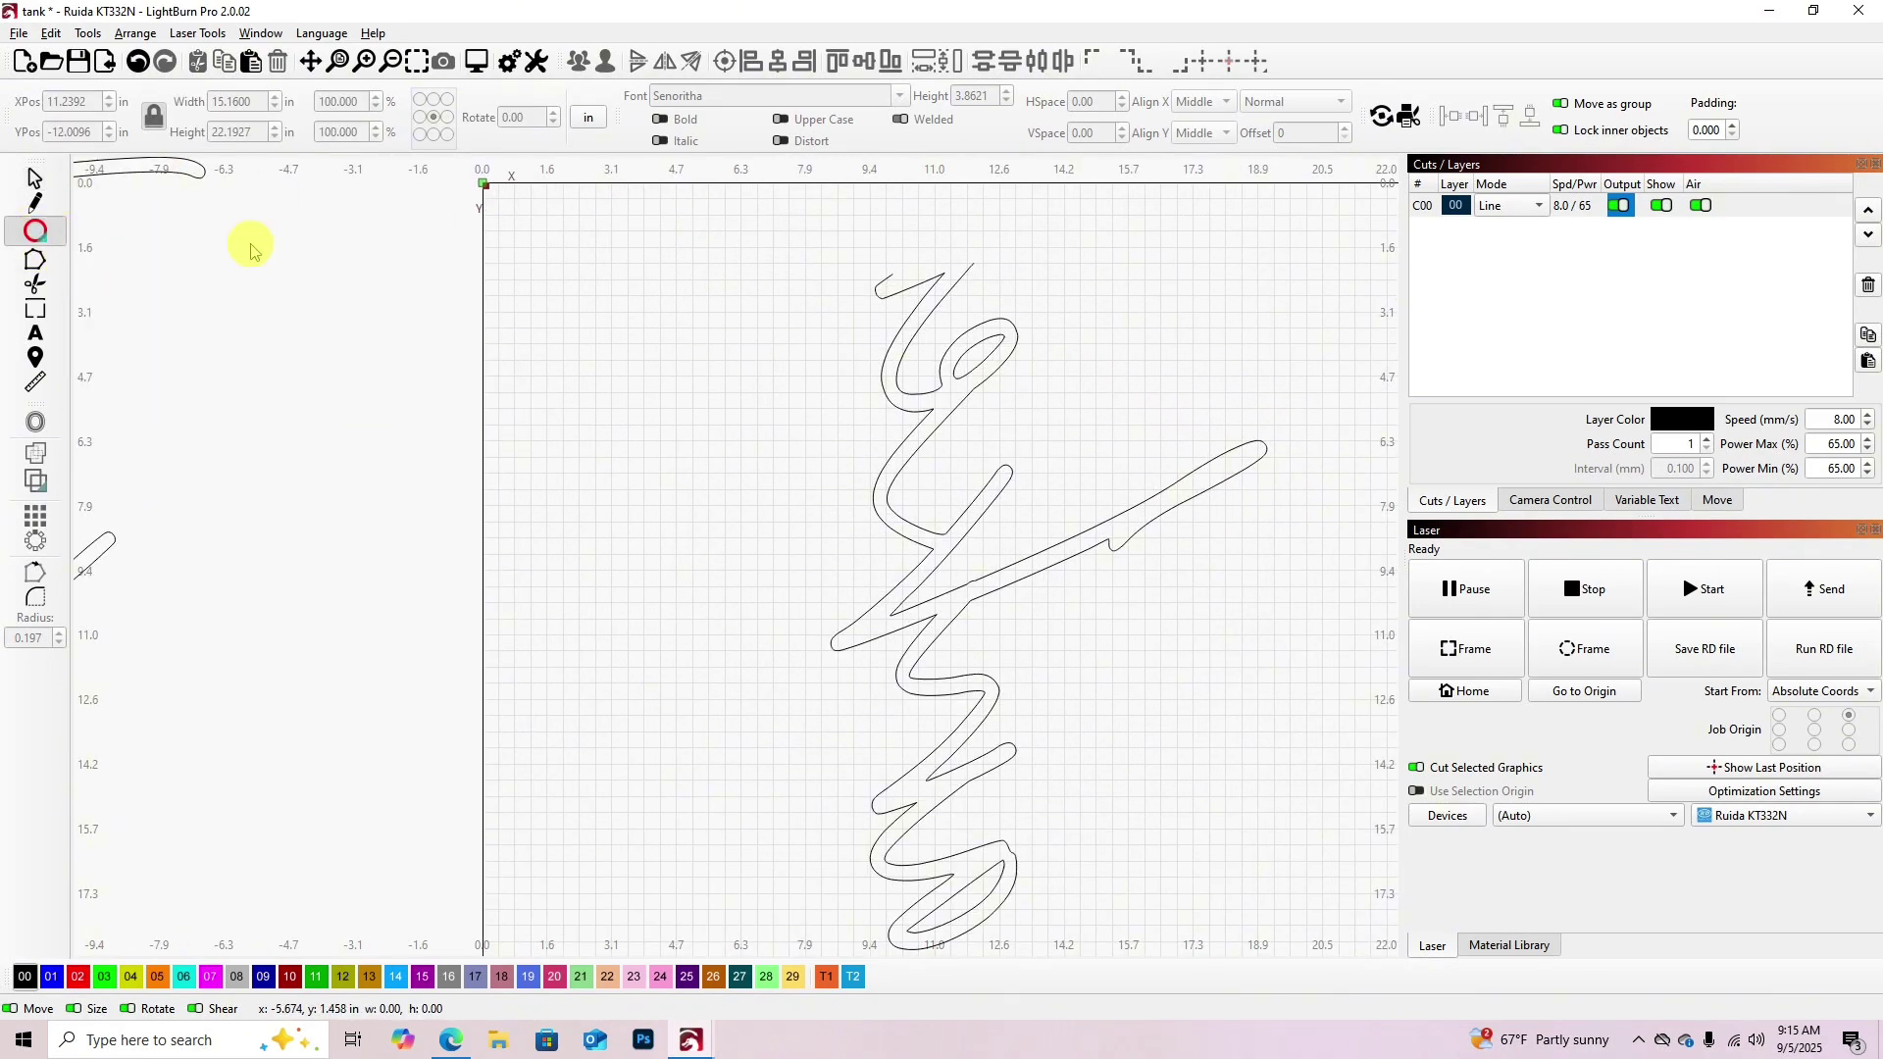
pyautogui.click(47, 980)
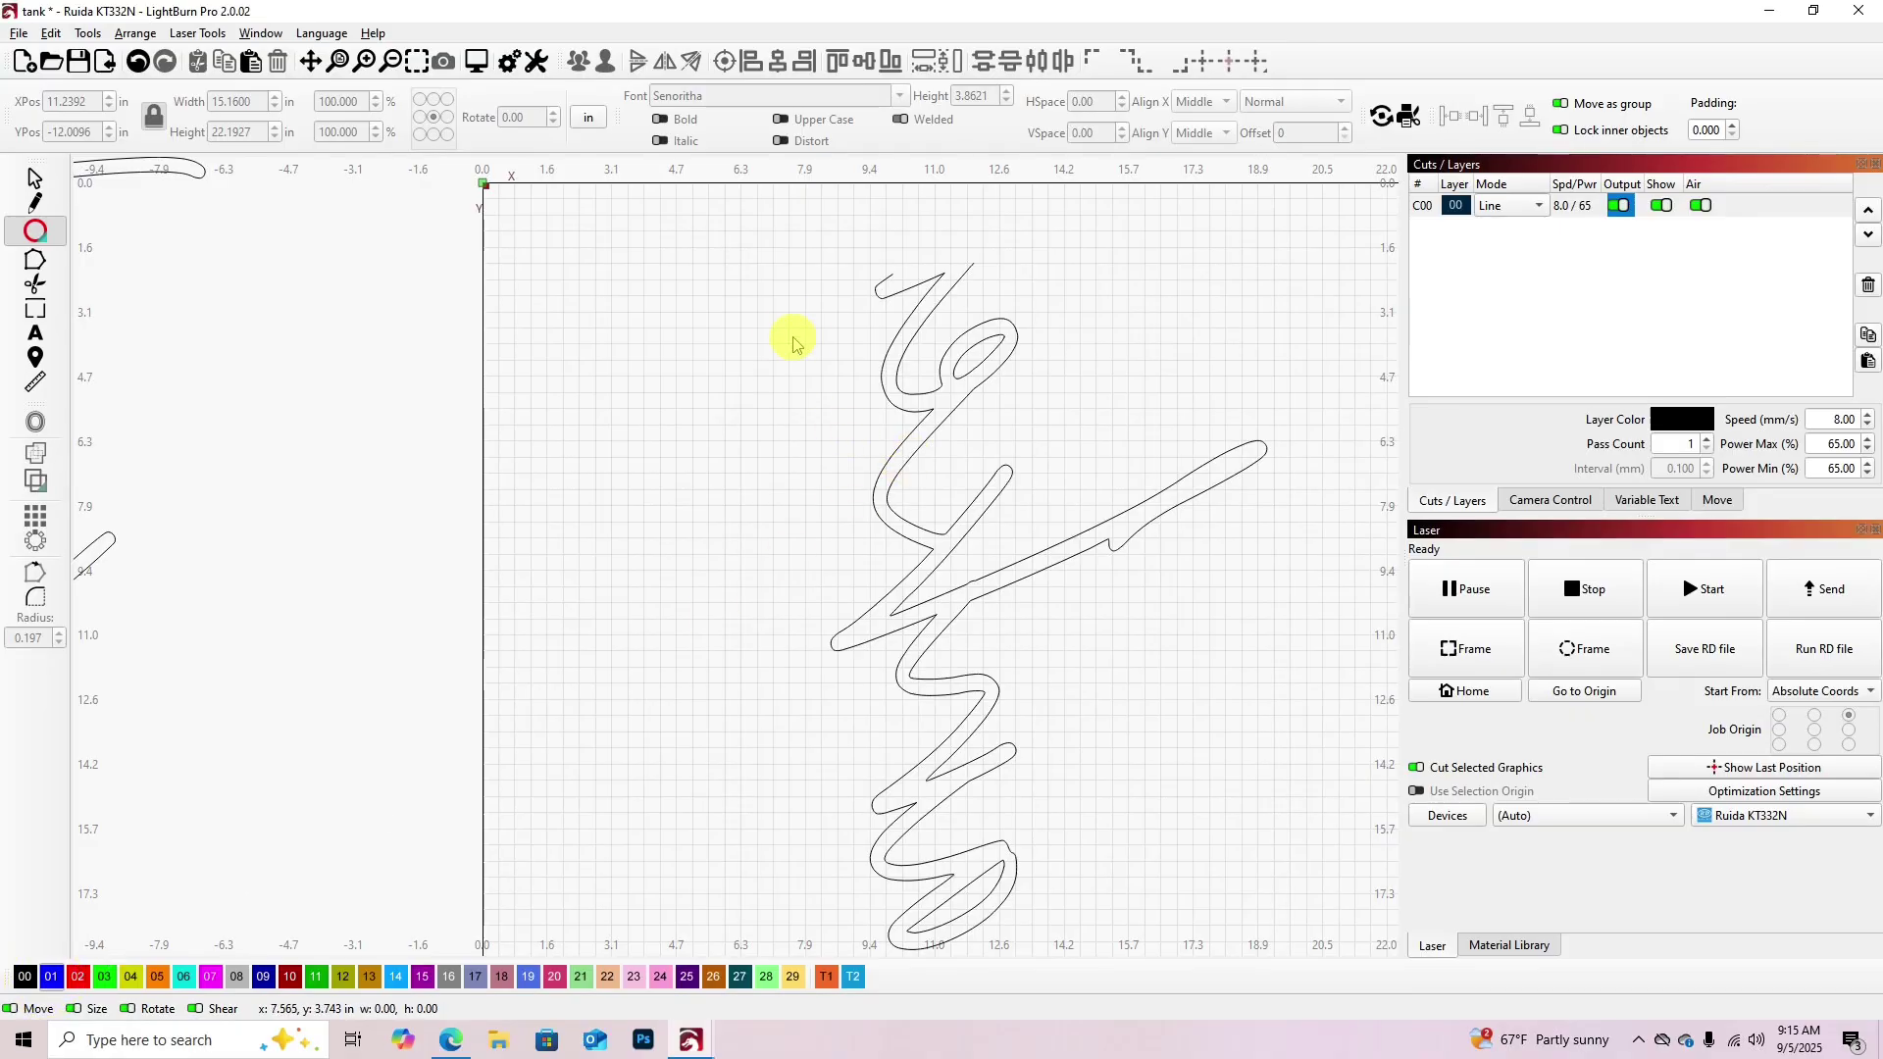
pyautogui.moveTo(880, 414); pyautogui.dragTo(879, 418)
pyautogui.scroll(5, 871, 385)
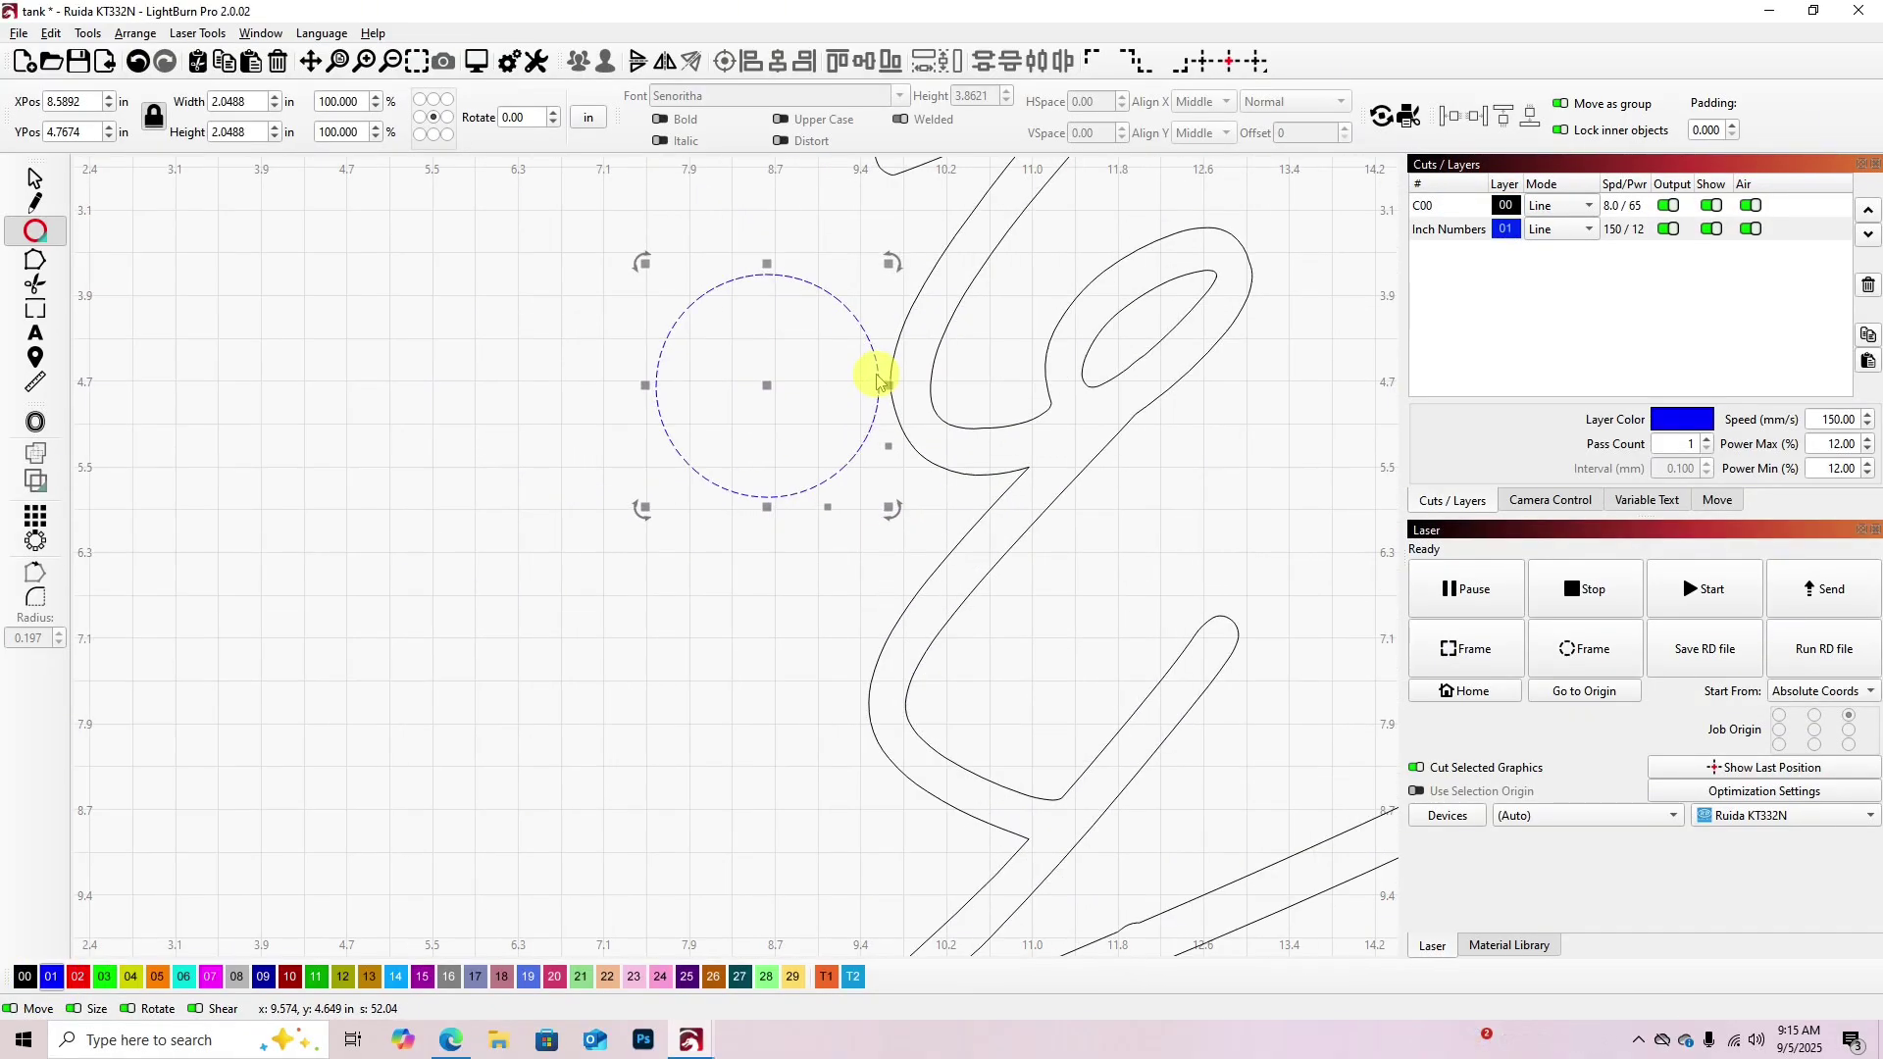
# Draw a vertical and a horizontal line through the circle as a centred crosshair and group the lines with the circle.
pyautogui.click(36, 202)
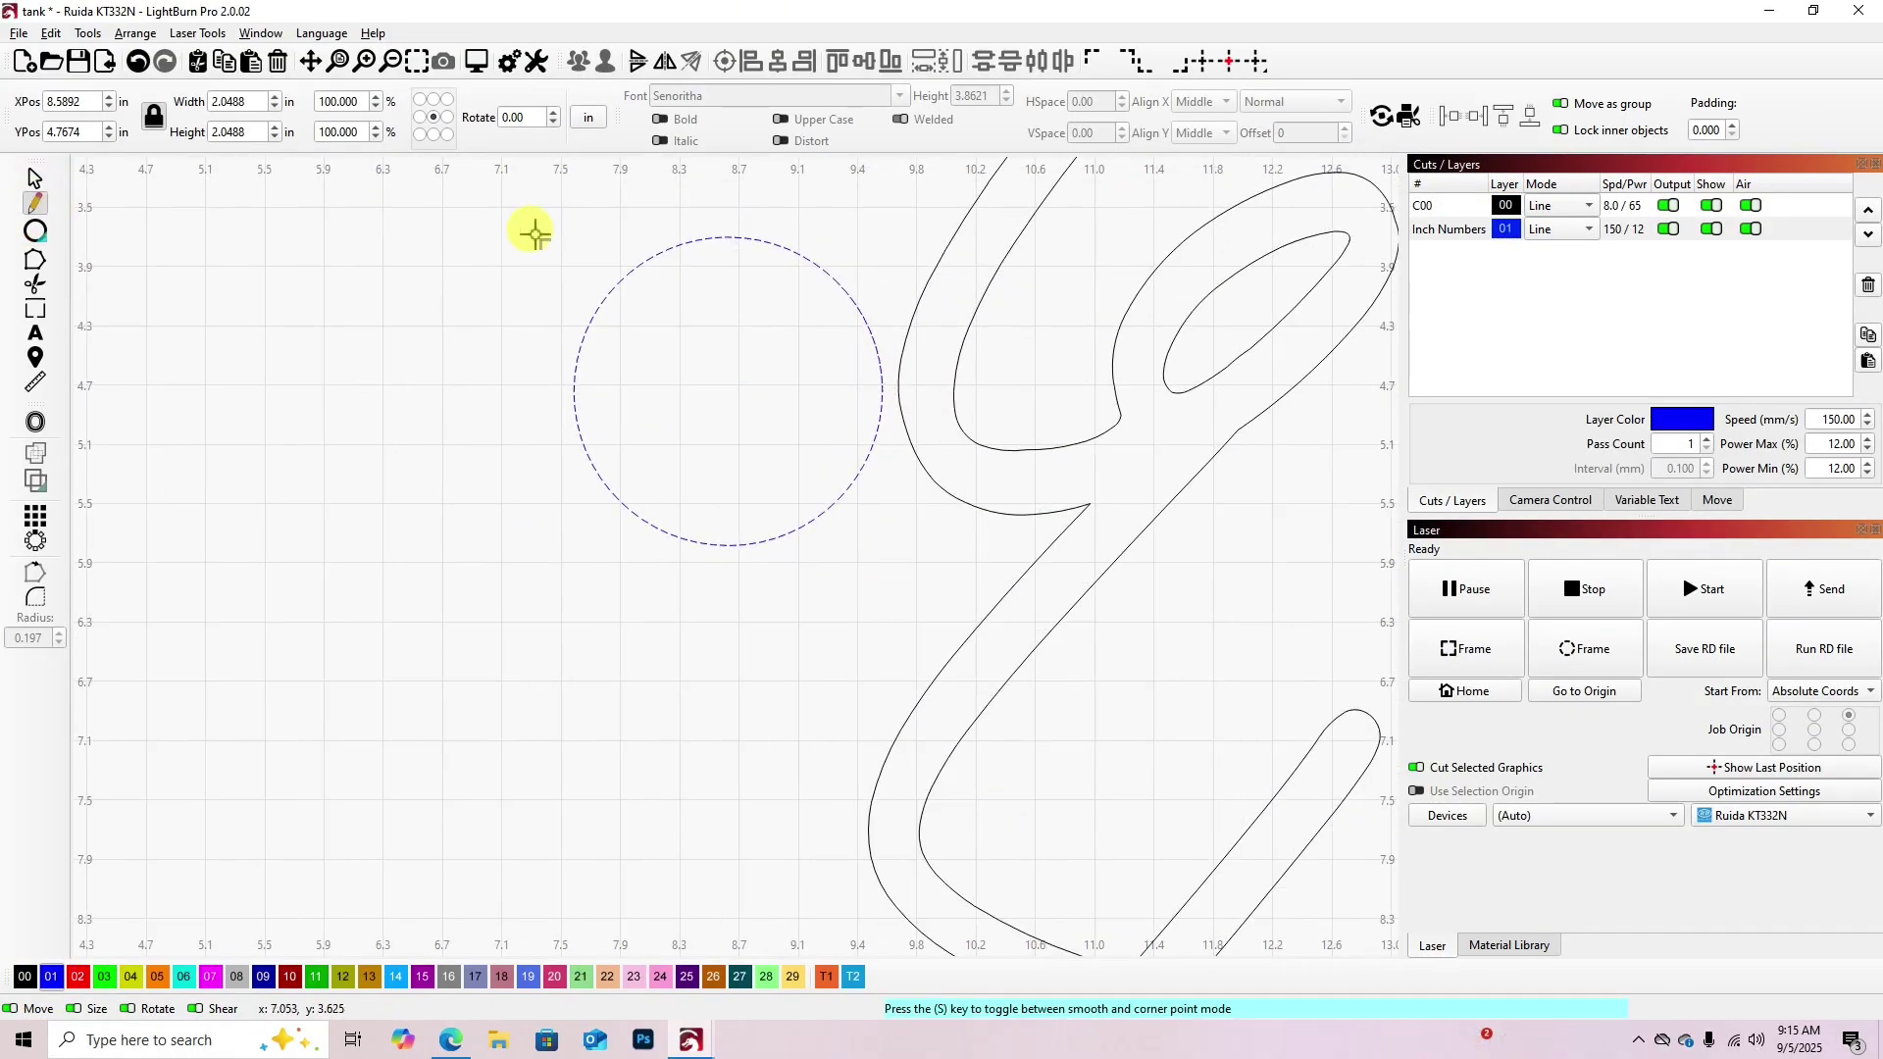
pyautogui.click(722, 237)
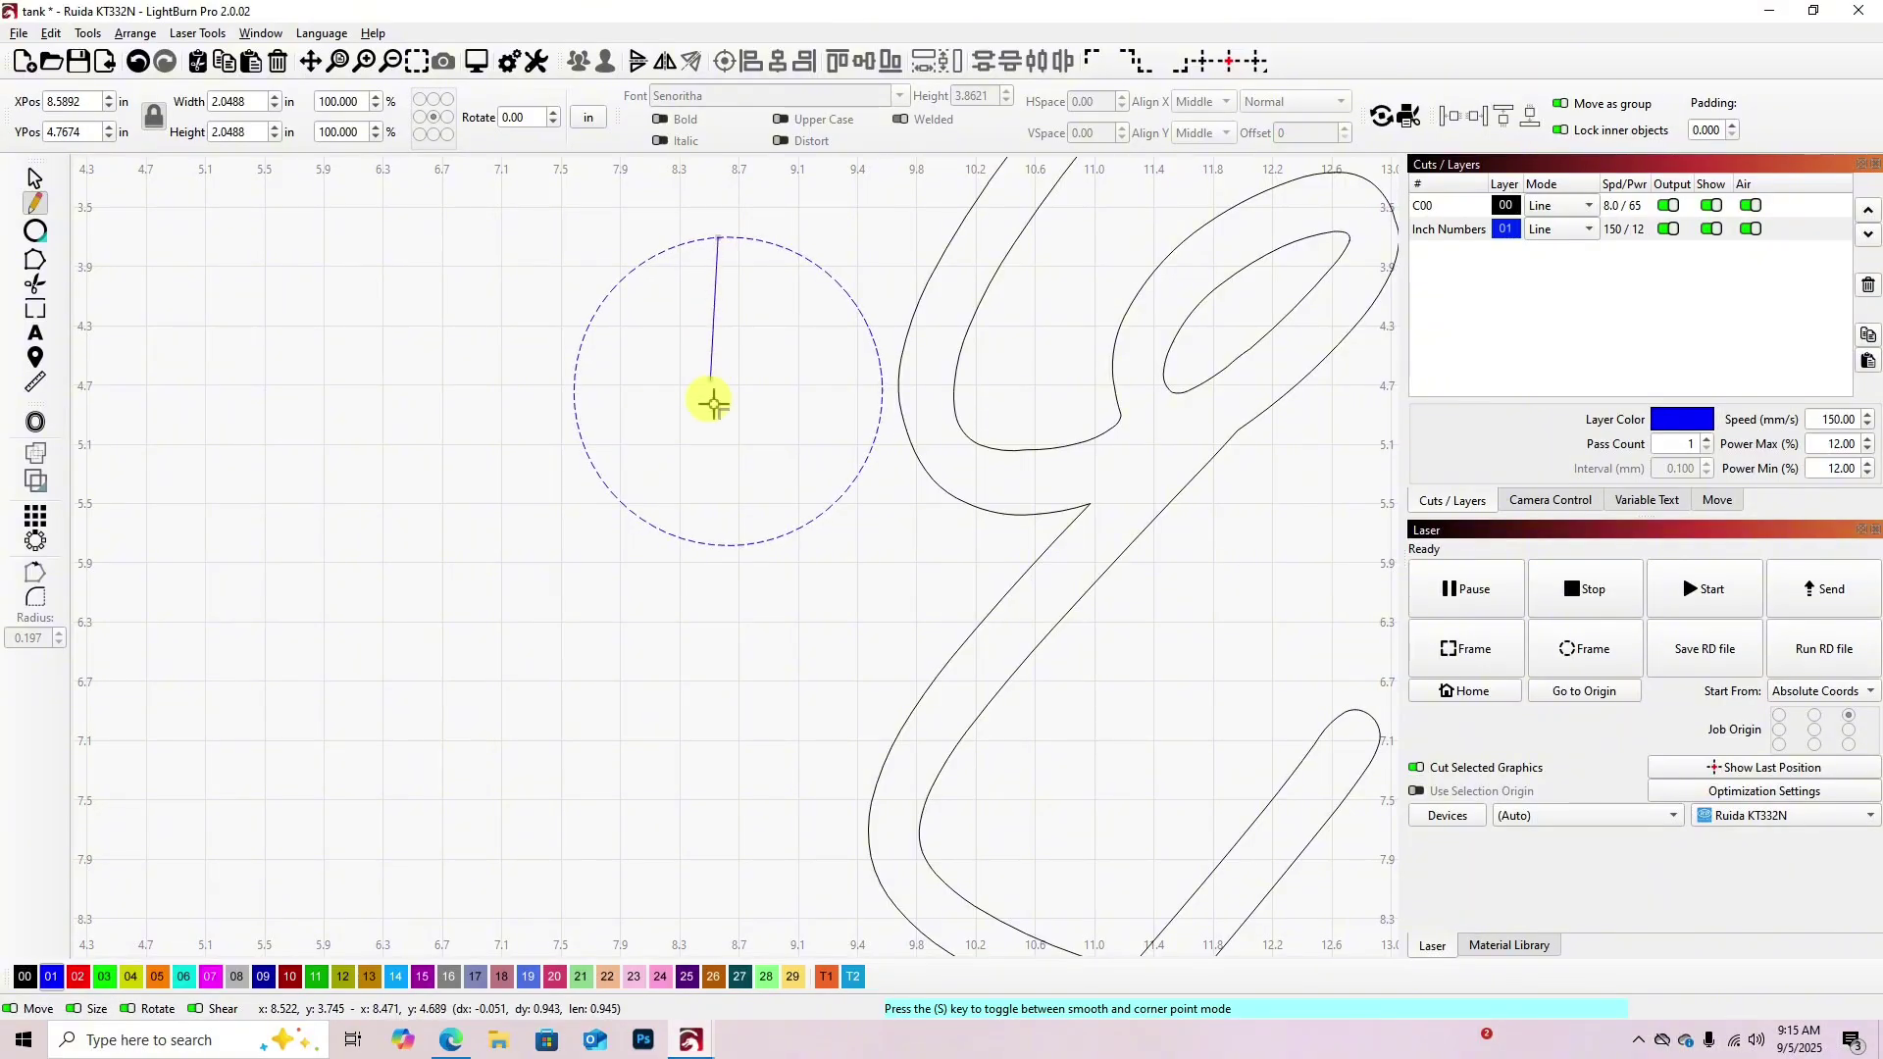
pyautogui.click(727, 545)
pyautogui.rightClick(728, 545)
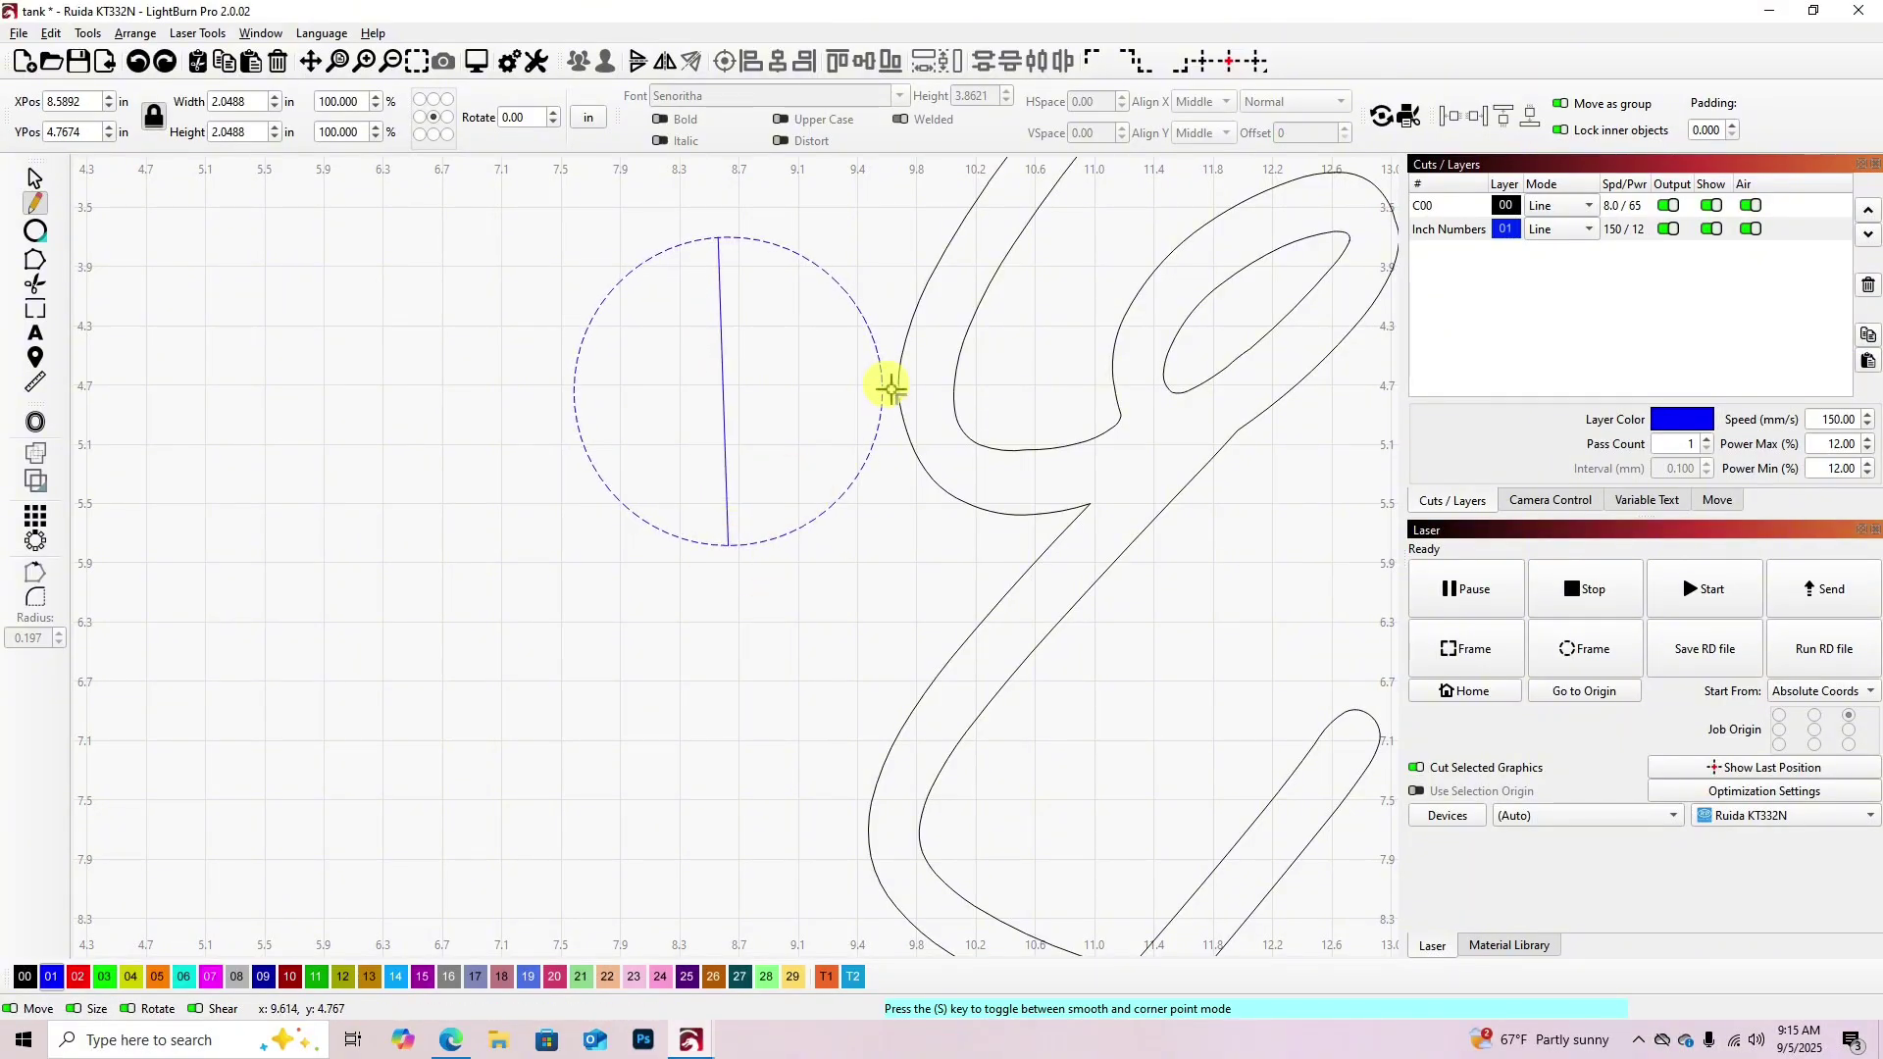
pyautogui.rightClick(745, 505)
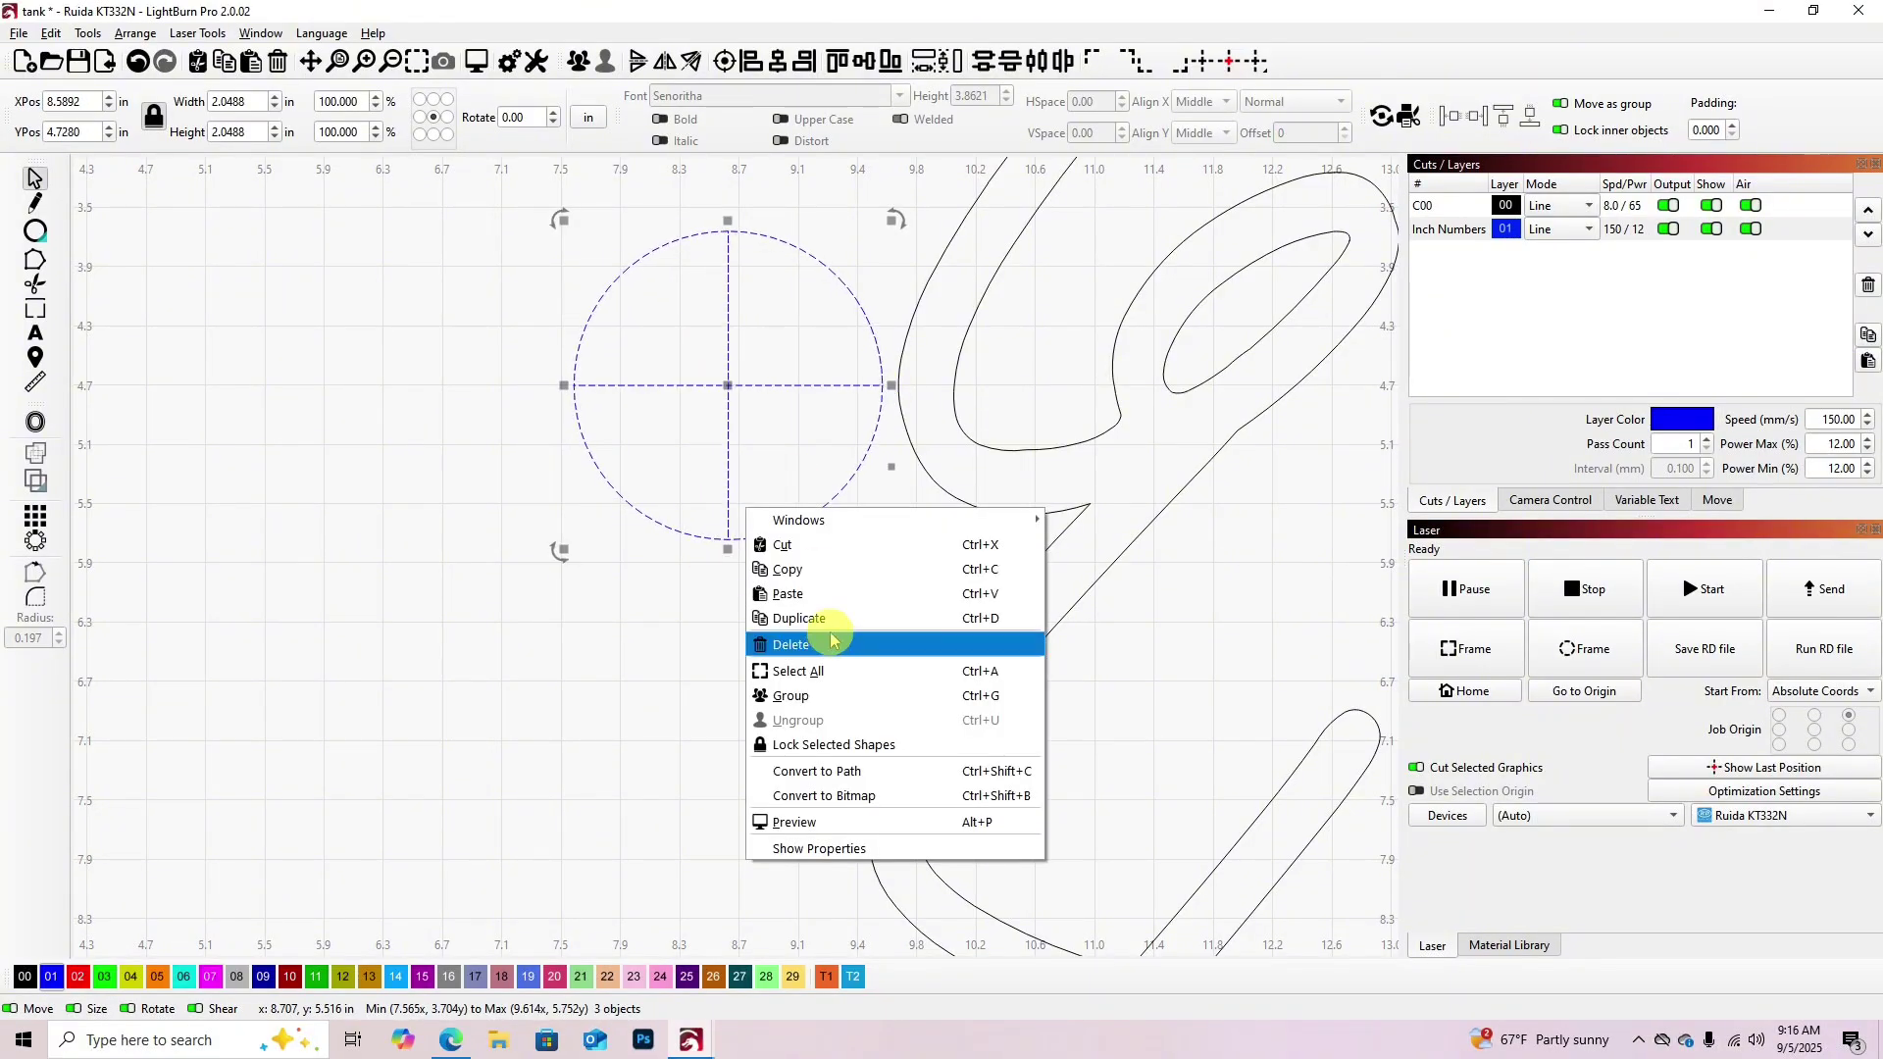
pyautogui.click(844, 697)
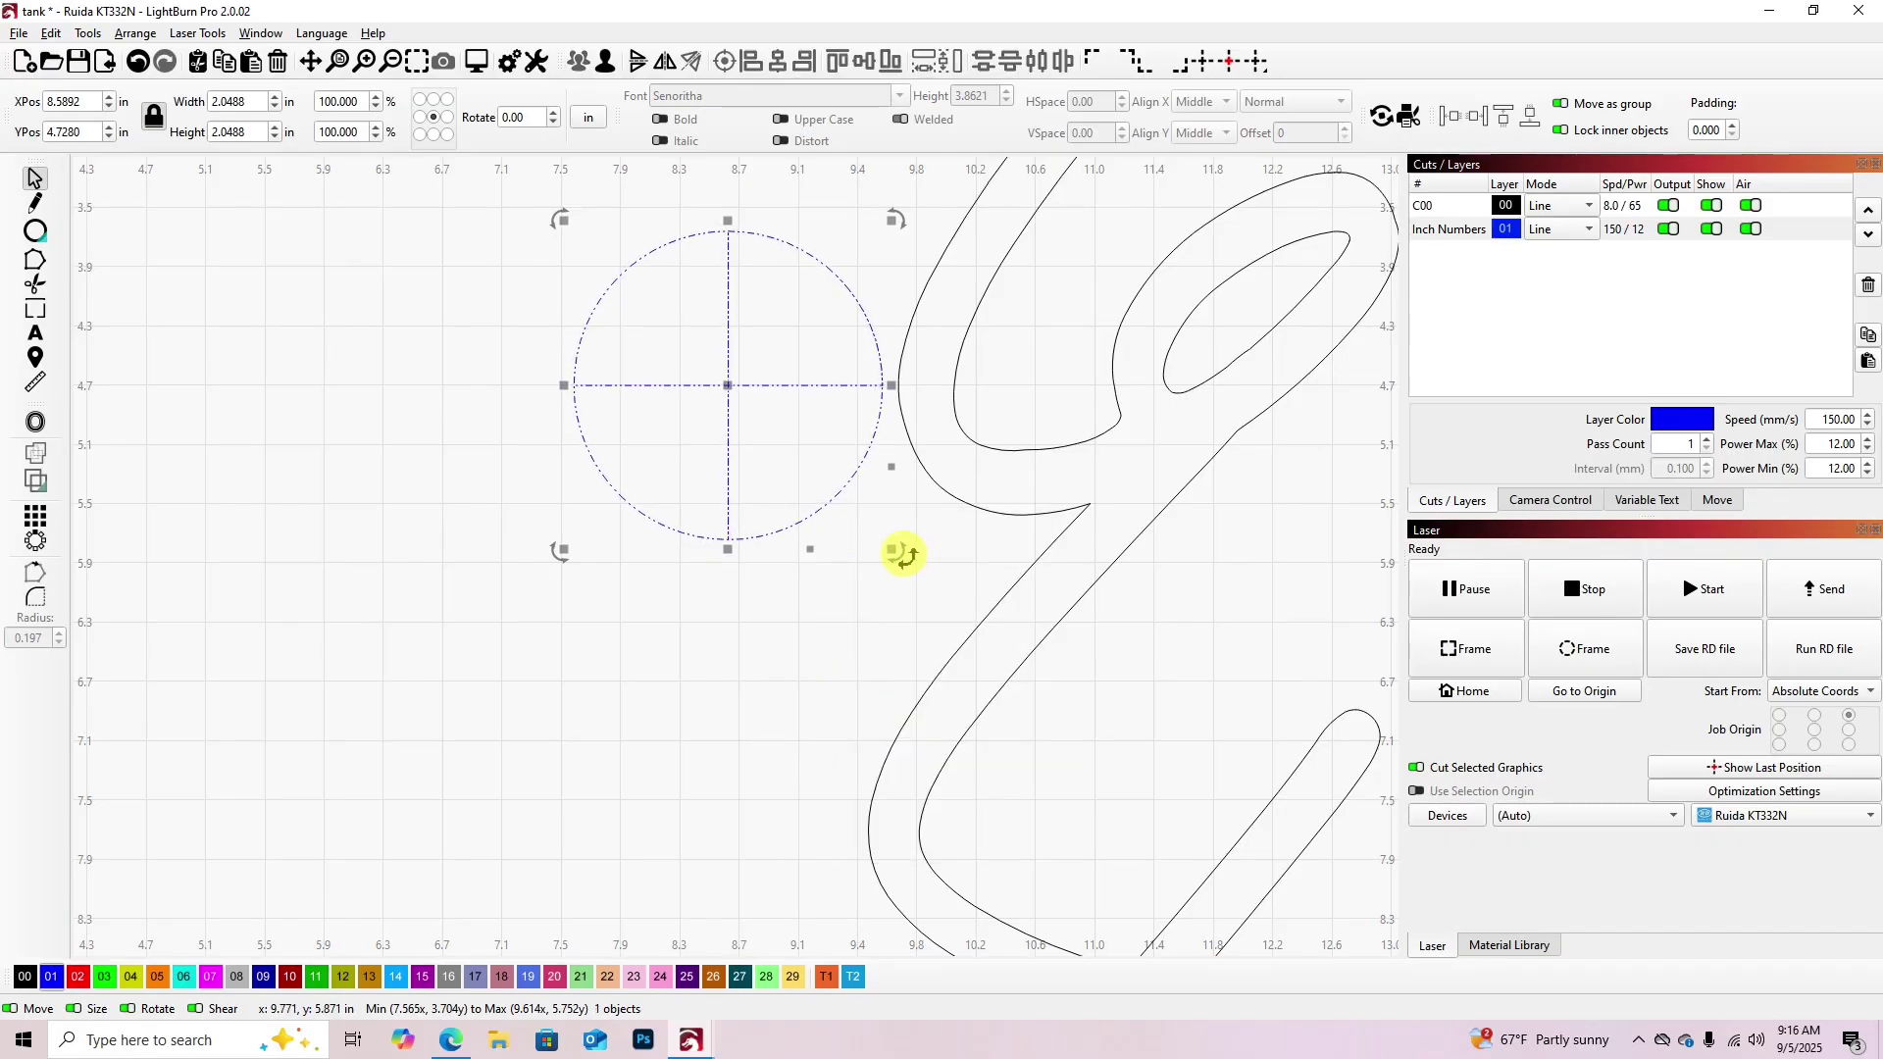
# Shrink the crosshair mark to about 0.4 in and move it beside the cut end of the lower lettering section.
pyautogui.moveTo(894, 550); pyautogui.dragTo(713, 359)
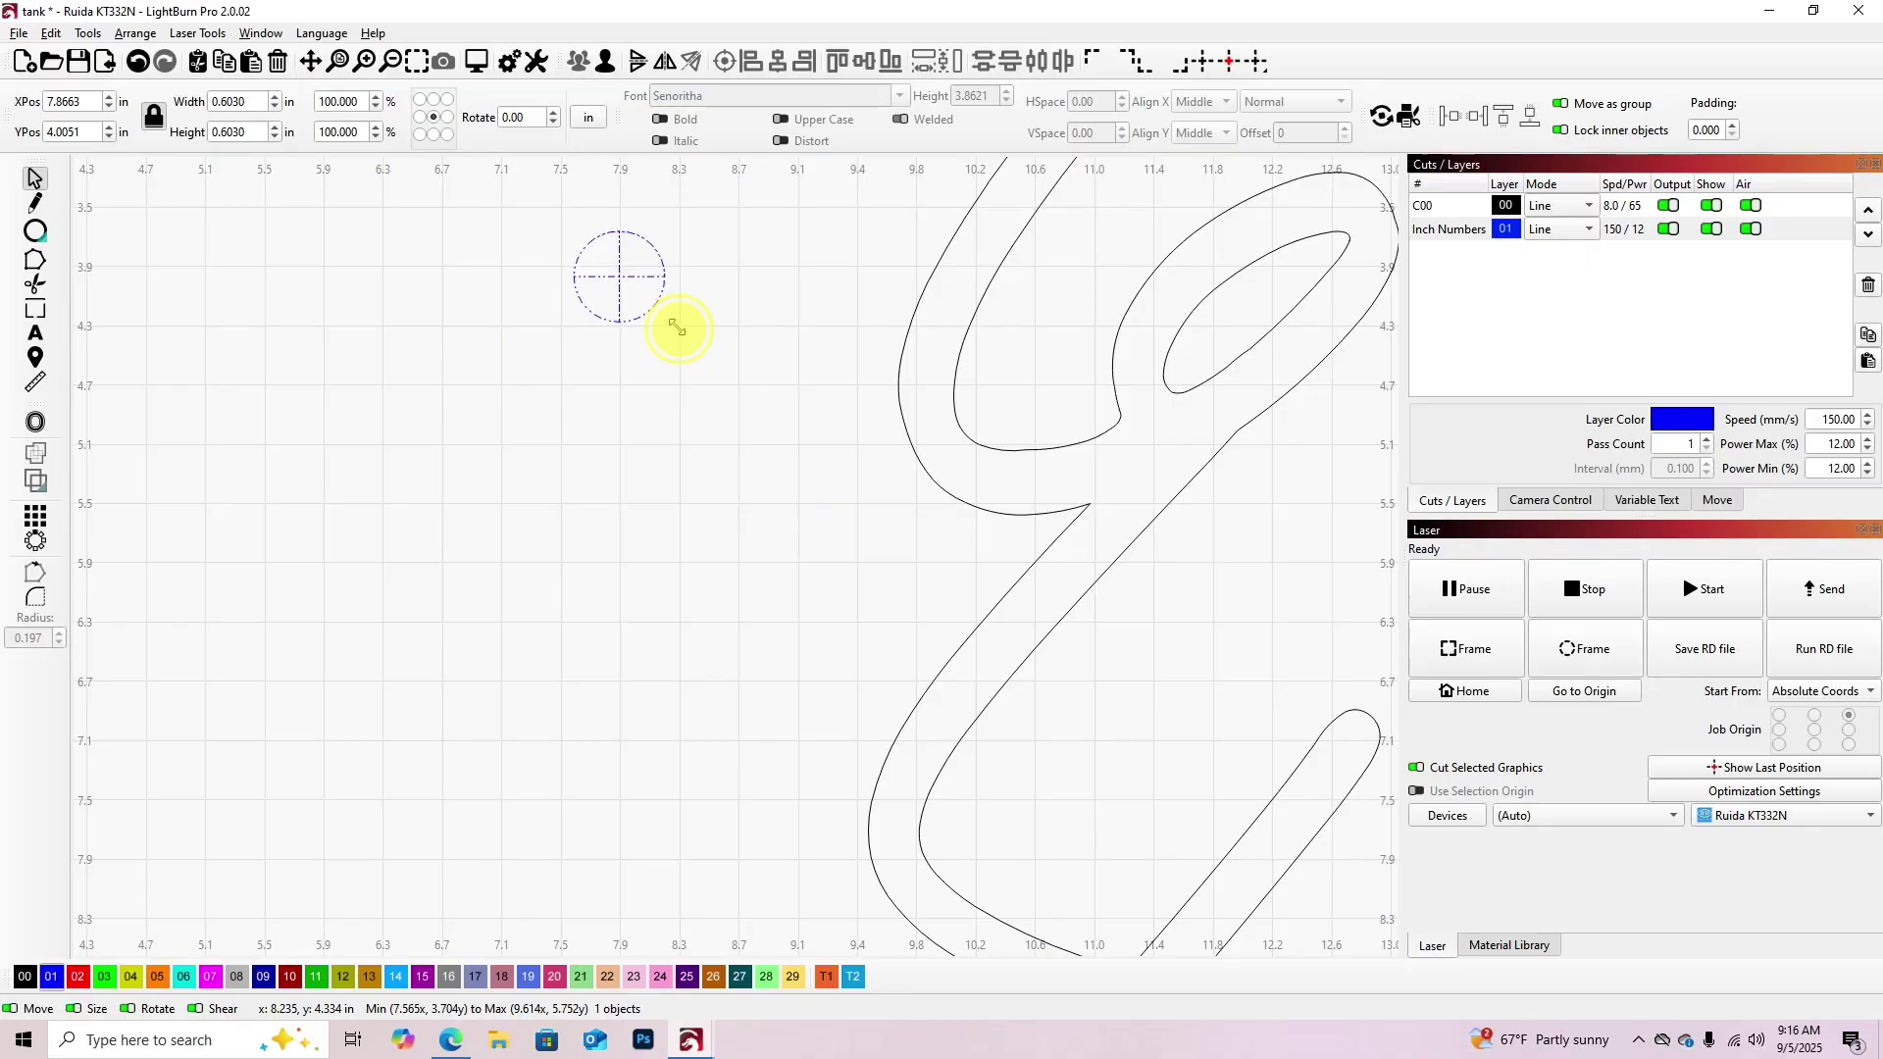
pyautogui.moveTo(627, 297); pyautogui.dragTo(962, 285)
pyautogui.scroll(-4, 945, 370)
pyautogui.scroll(3, 904, 285)
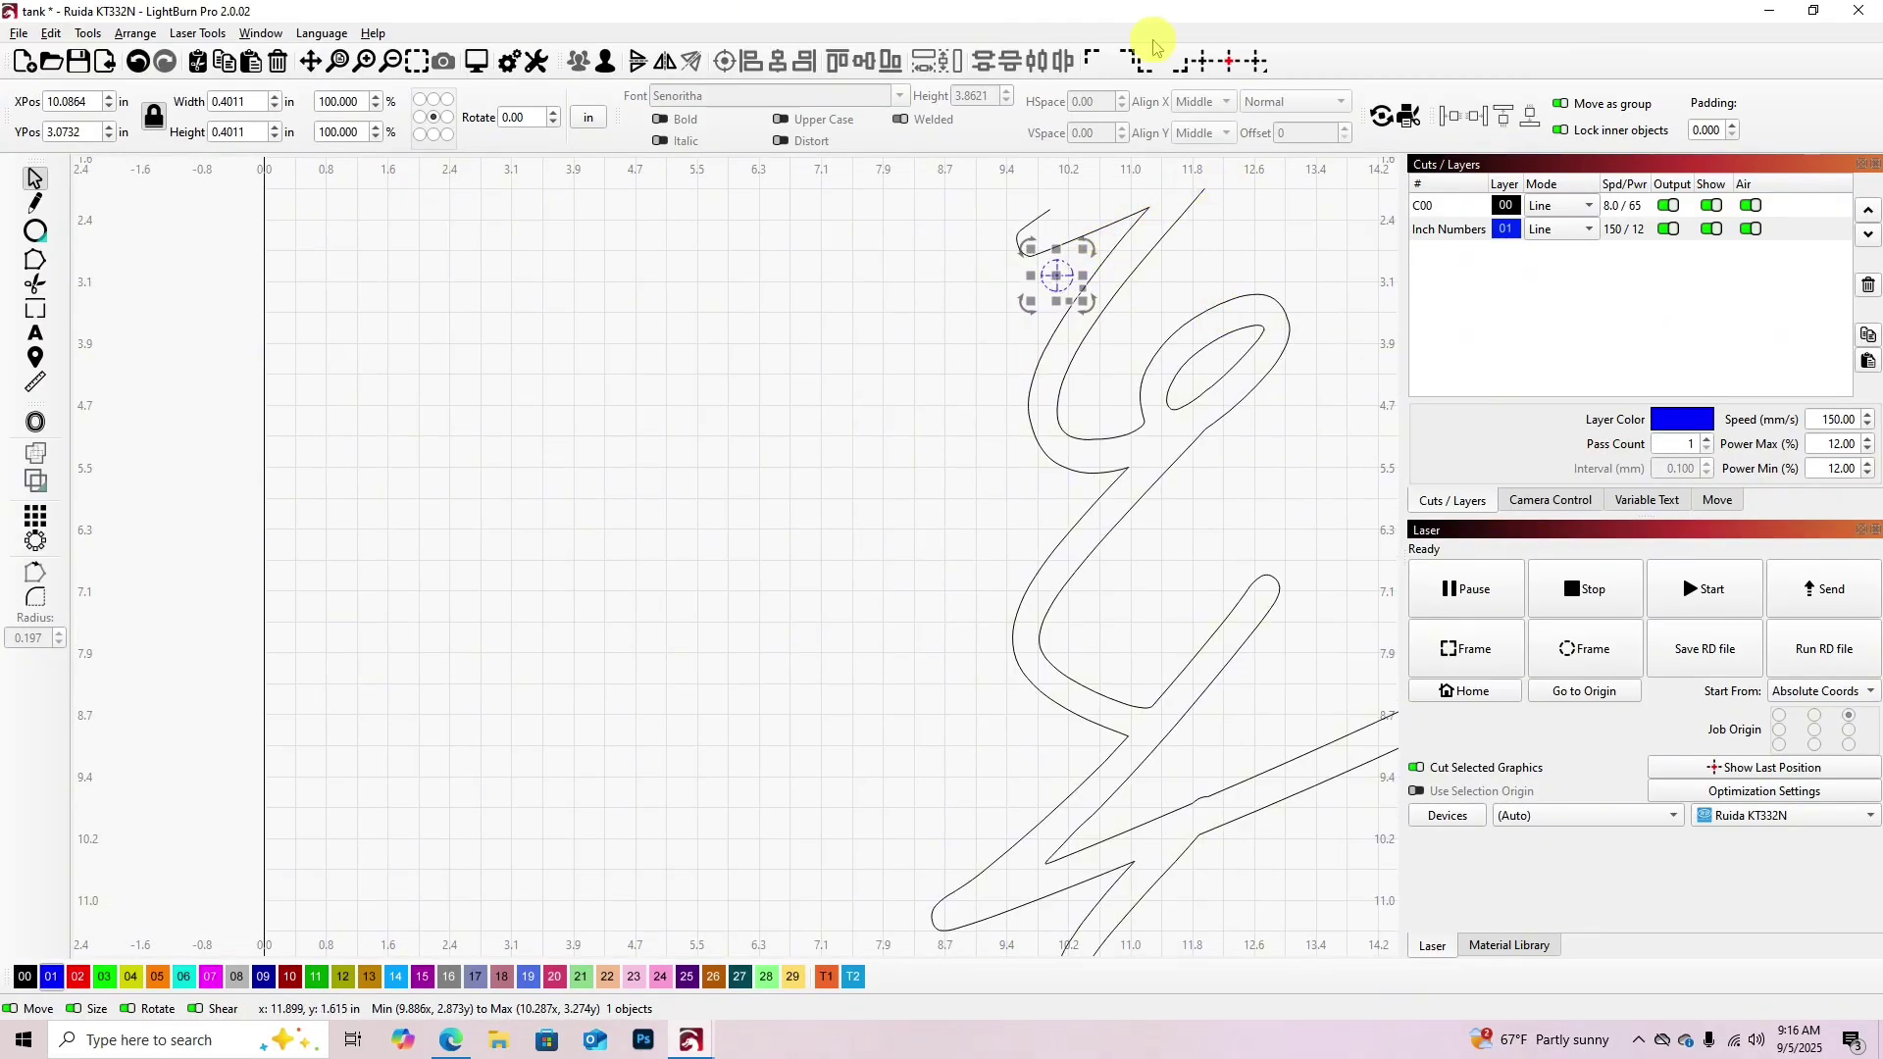
# Place the crosshair mark just left of the cut stroke's rounded tip at about X 9.34, Y 2.64 in and duplicate it.
pyautogui.scroll(3, 1337, 182)
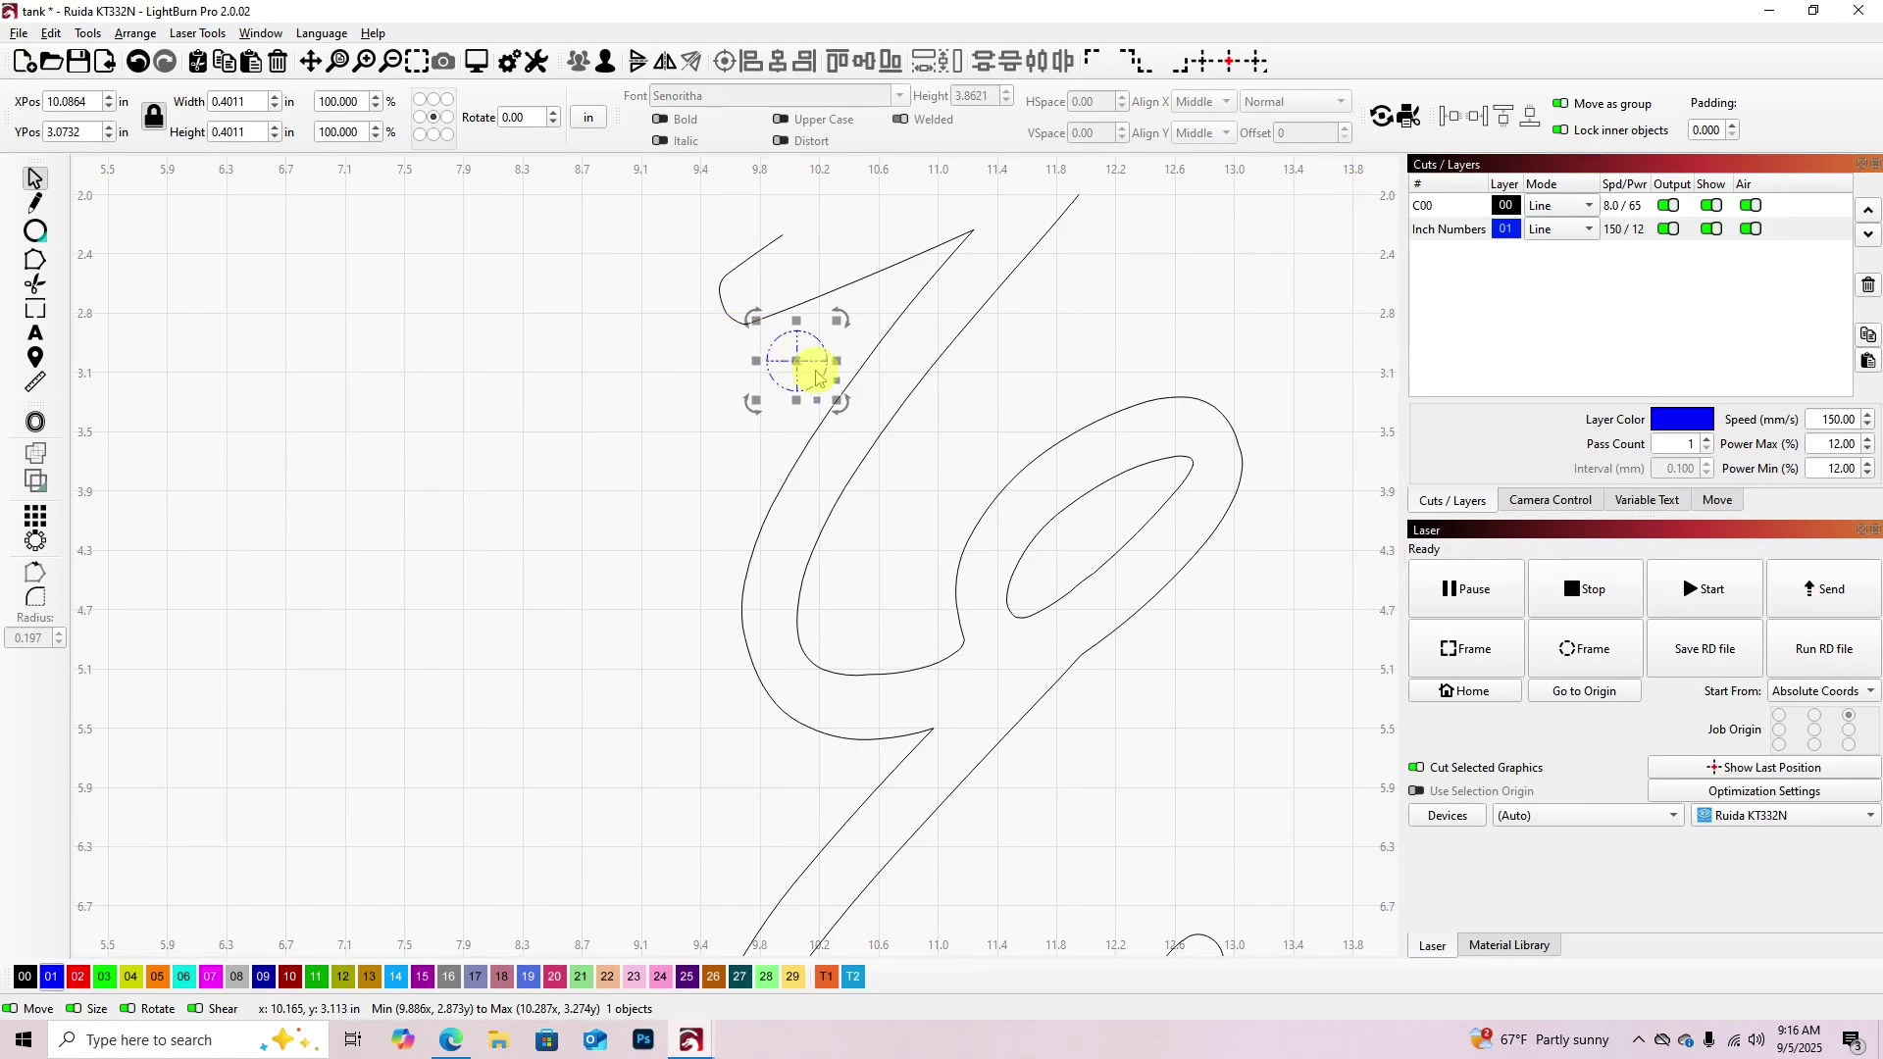
pyautogui.moveTo(785, 359); pyautogui.dragTo(675, 306)
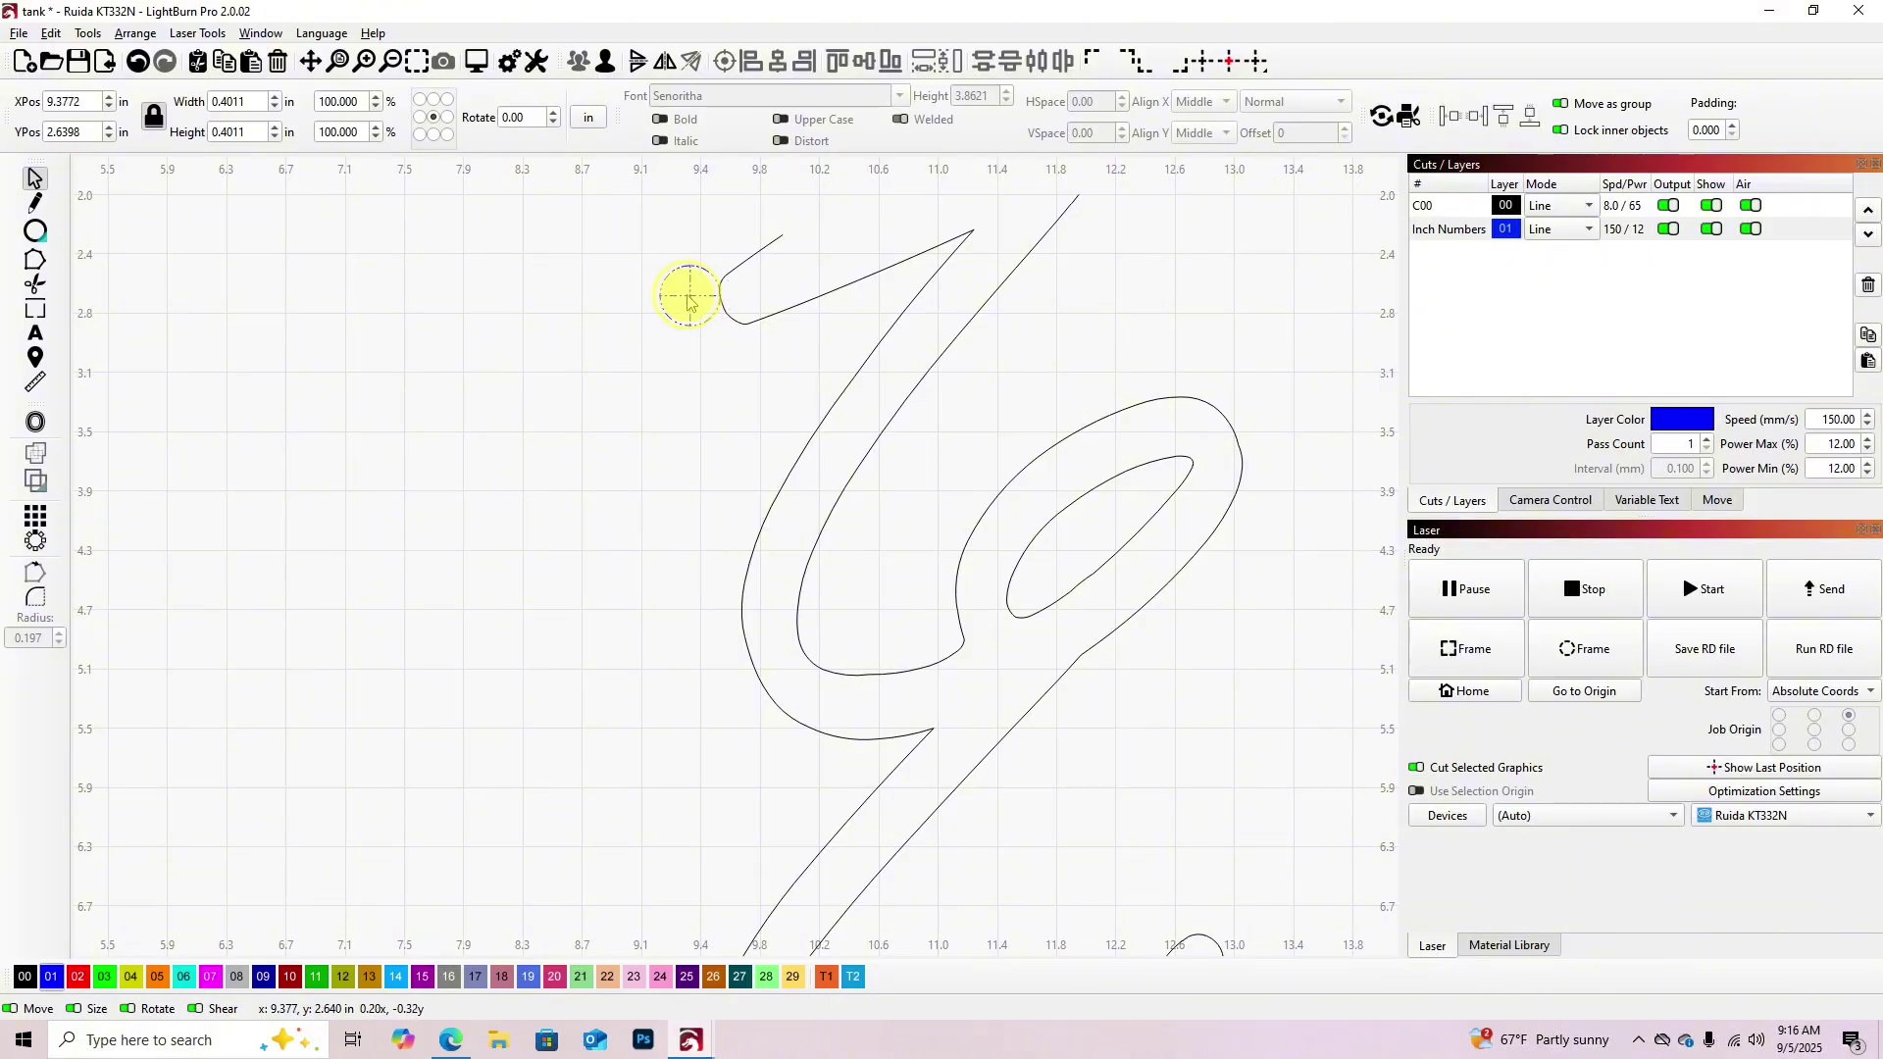
pyautogui.scroll(1, 686, 300)
pyautogui.rightClick(689, 298)
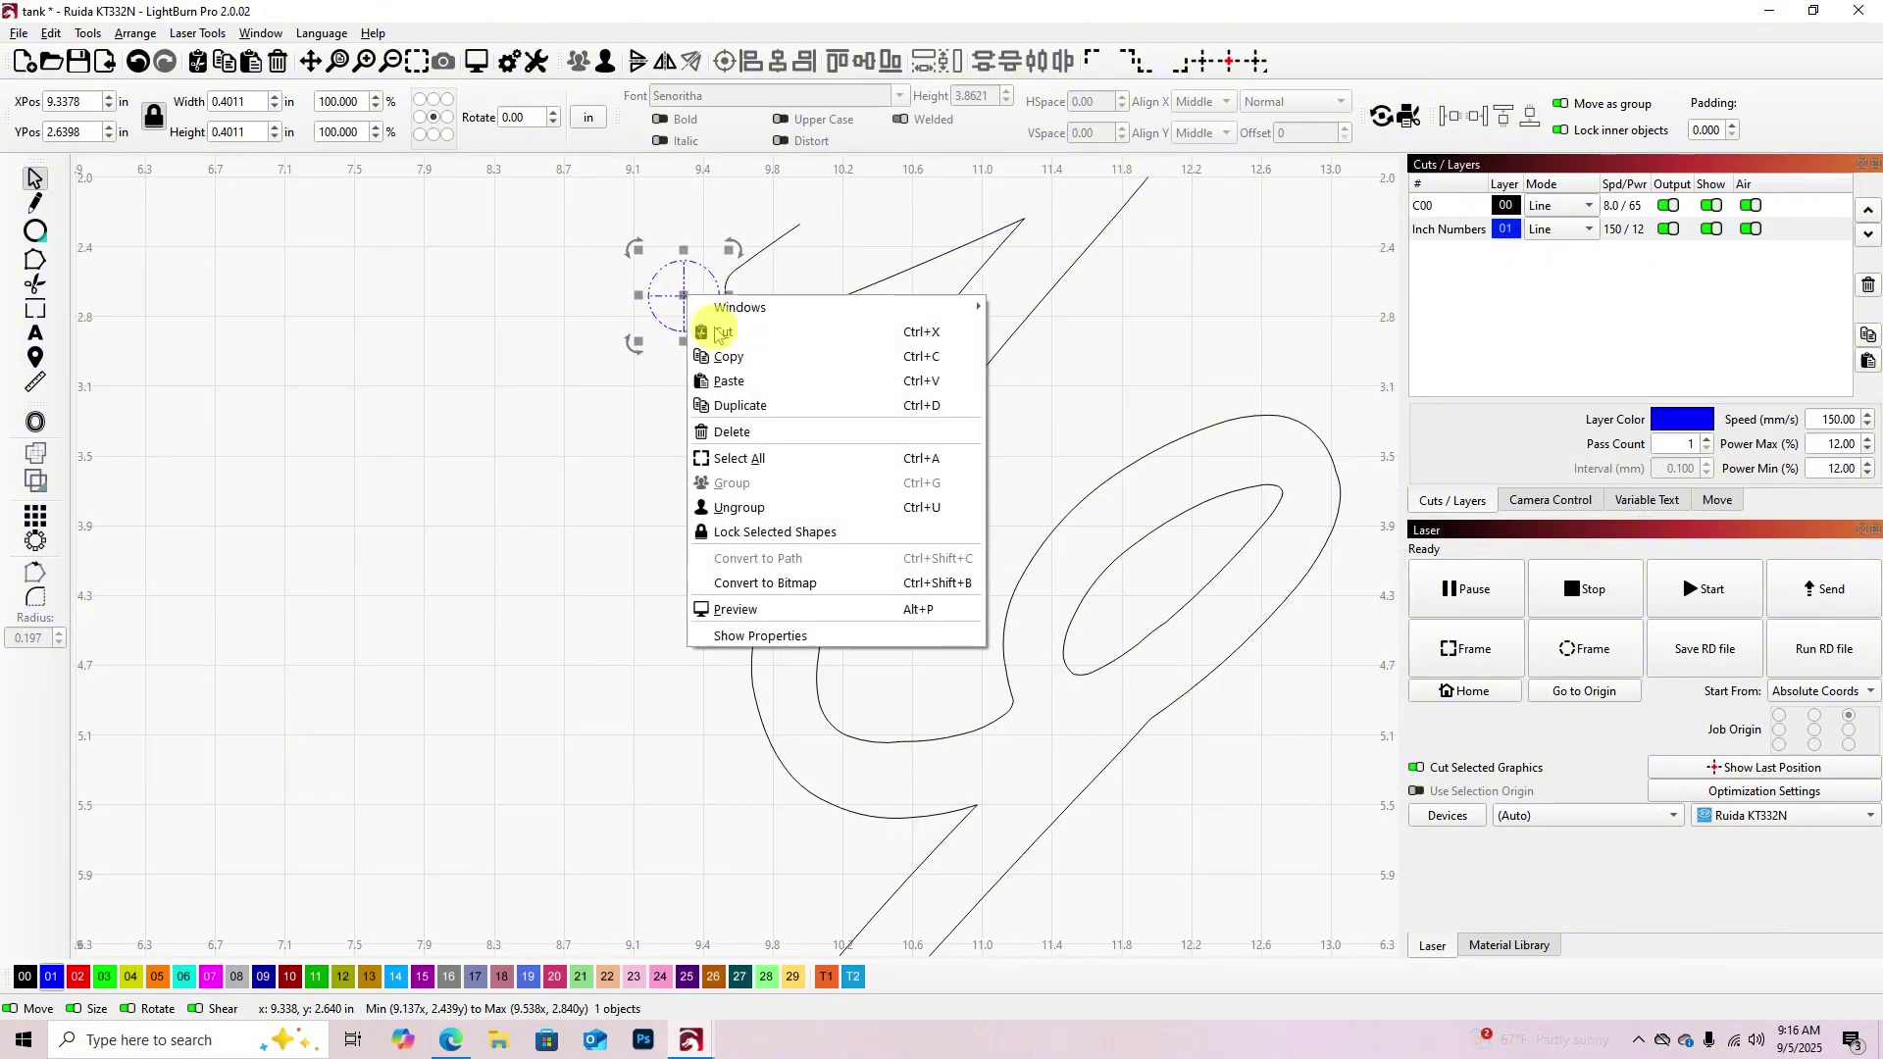
pyautogui.click(763, 404)
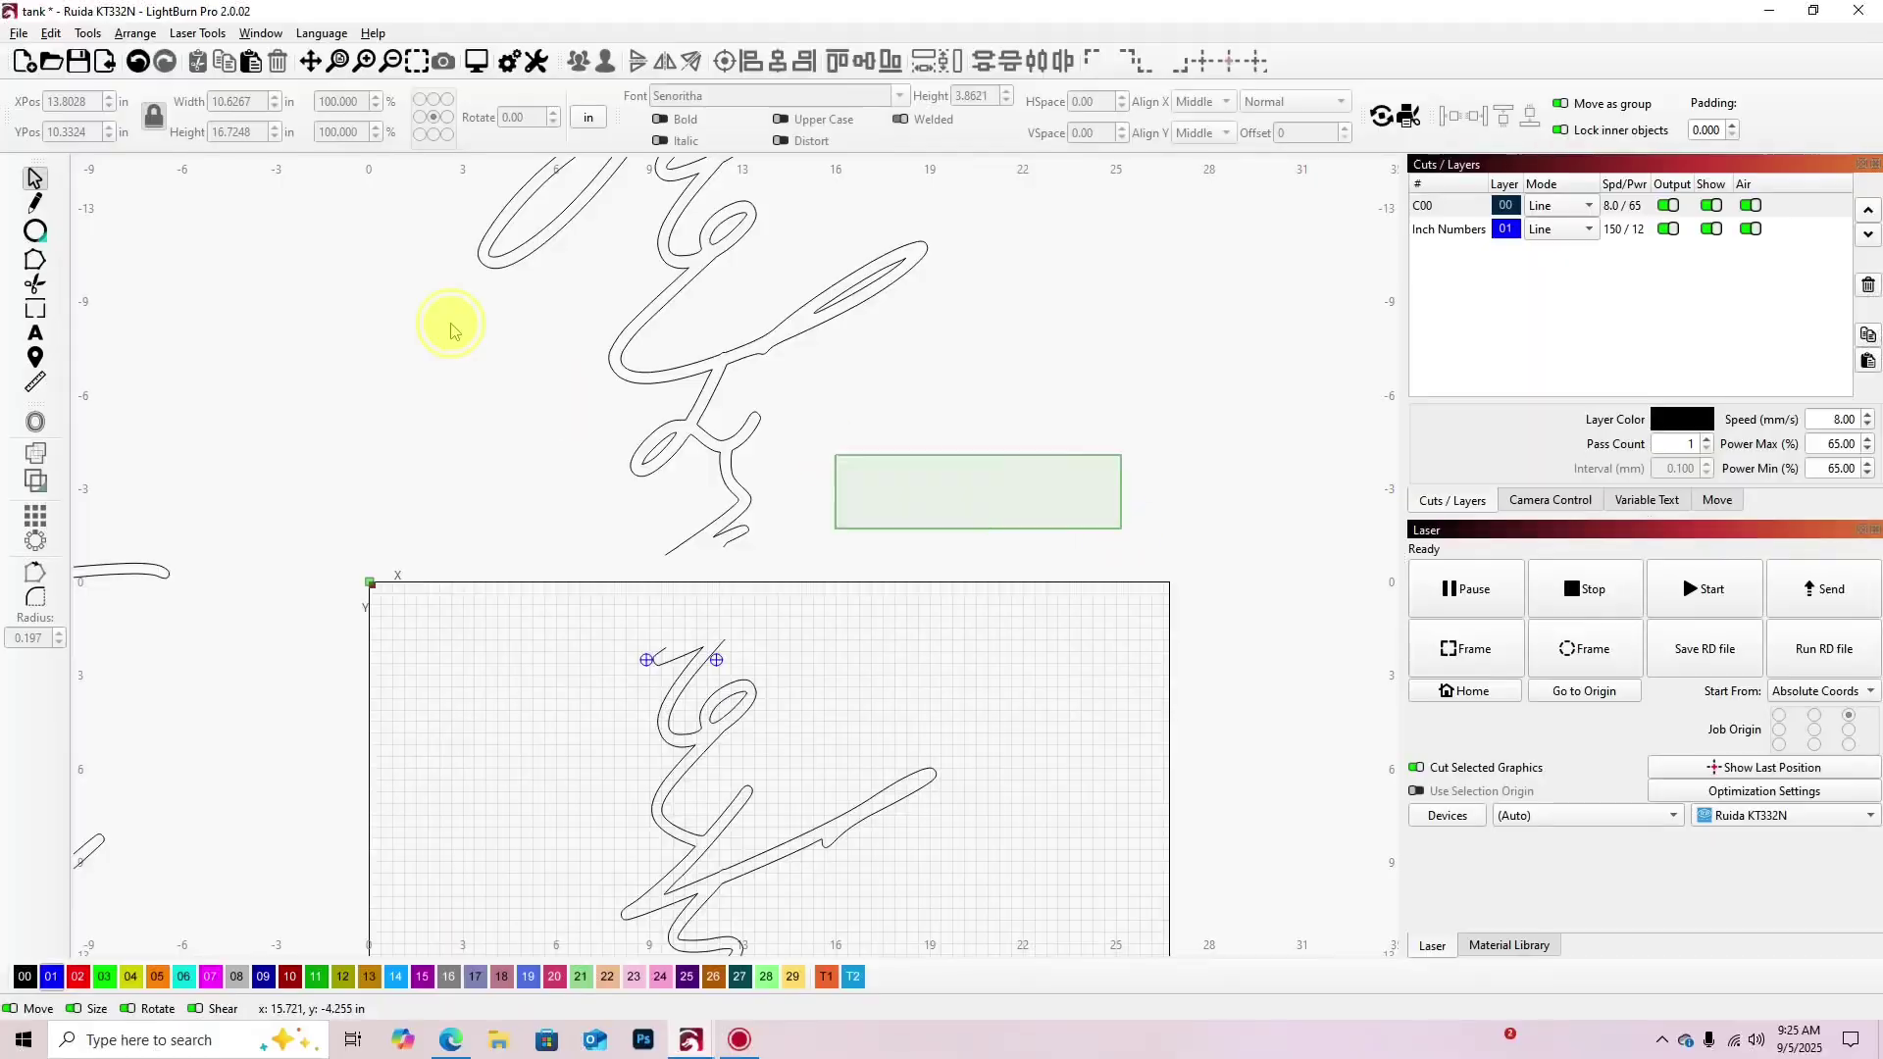
# Move the upper lettering section down to about Y -8.86 in so its cut ends meet the lower section.
pyautogui.moveTo(451, 329); pyautogui.dragTo(391, 248)
pyautogui.press('Down')
pyautogui.press('Down')
pyautogui.press('Down')
pyautogui.press('Down')
pyautogui.press('Down')
pyautogui.press('Down')
pyautogui.press('Down')
pyautogui.press('Down')
pyautogui.press('Down')
pyautogui.press('Down')
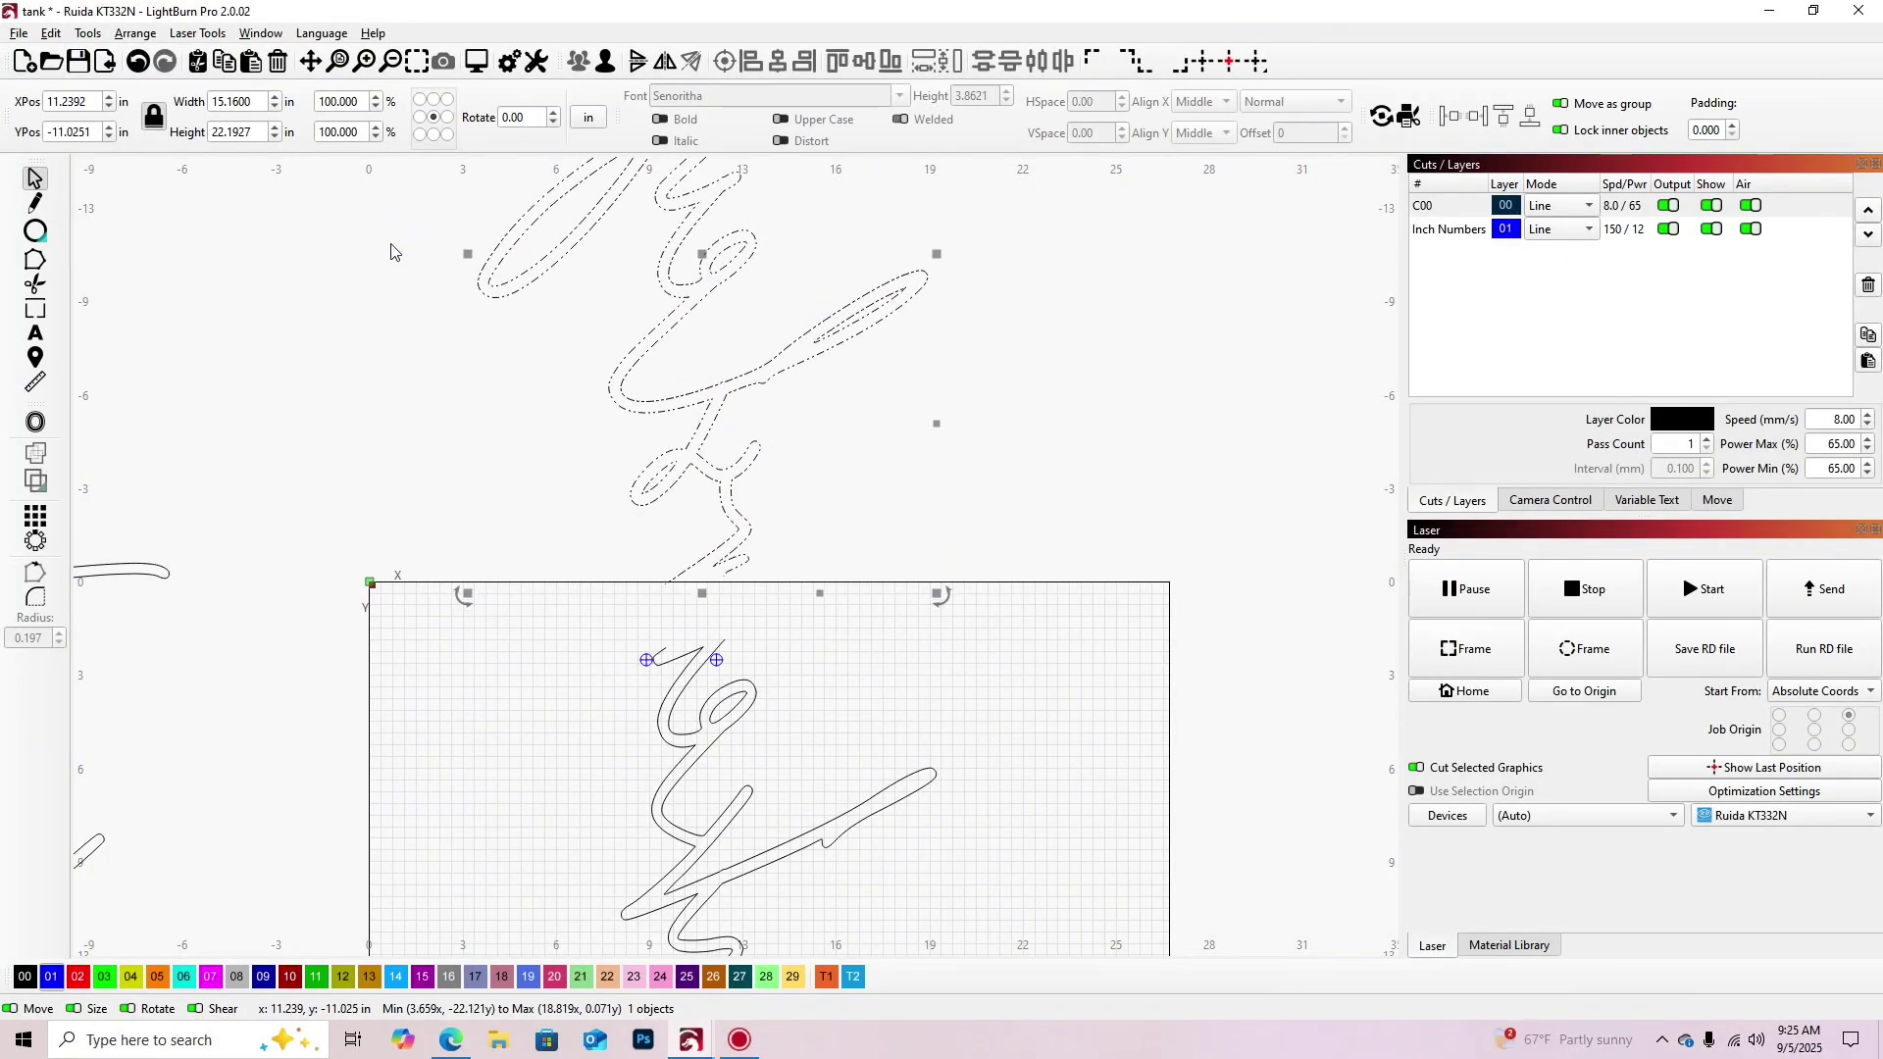
pyautogui.press('Down')
pyautogui.press('Down')
pyautogui.press('Down')
pyautogui.press('Down')
pyautogui.press('Down')
pyautogui.press('Down')
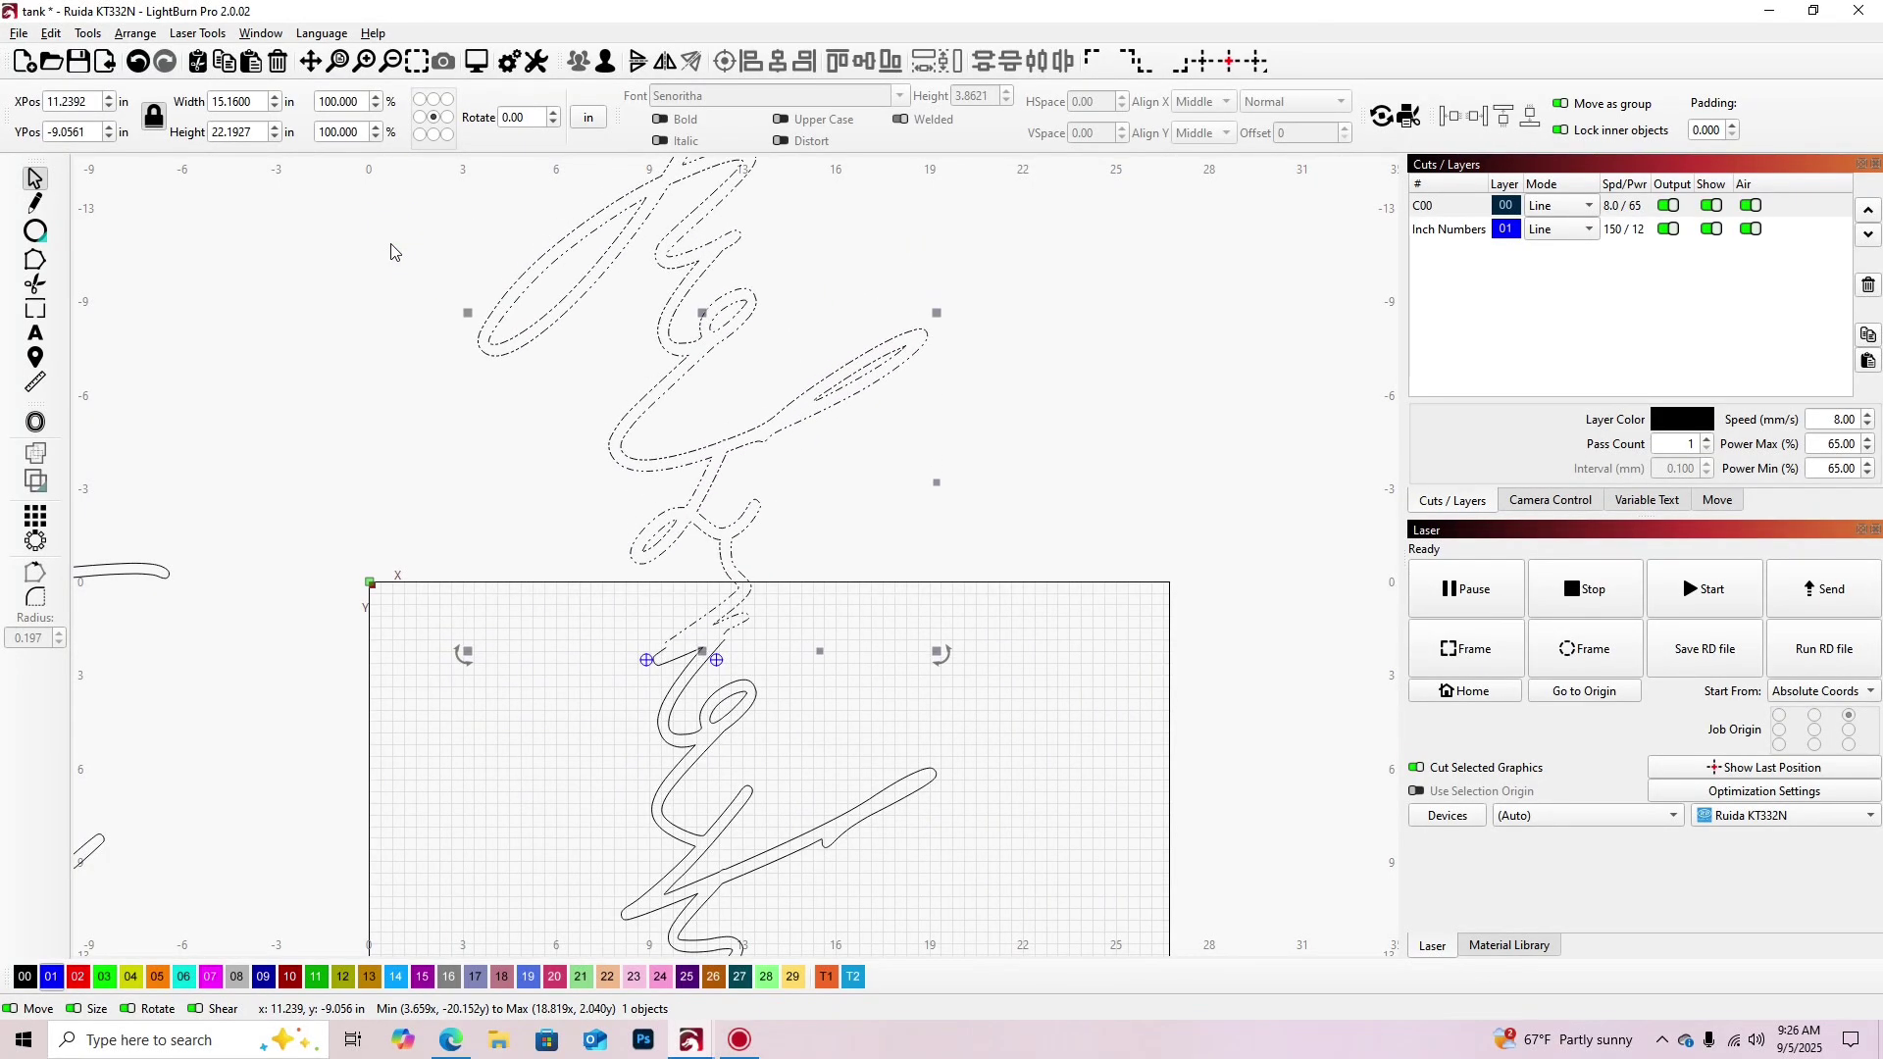
pyautogui.scroll(5, 854, 601)
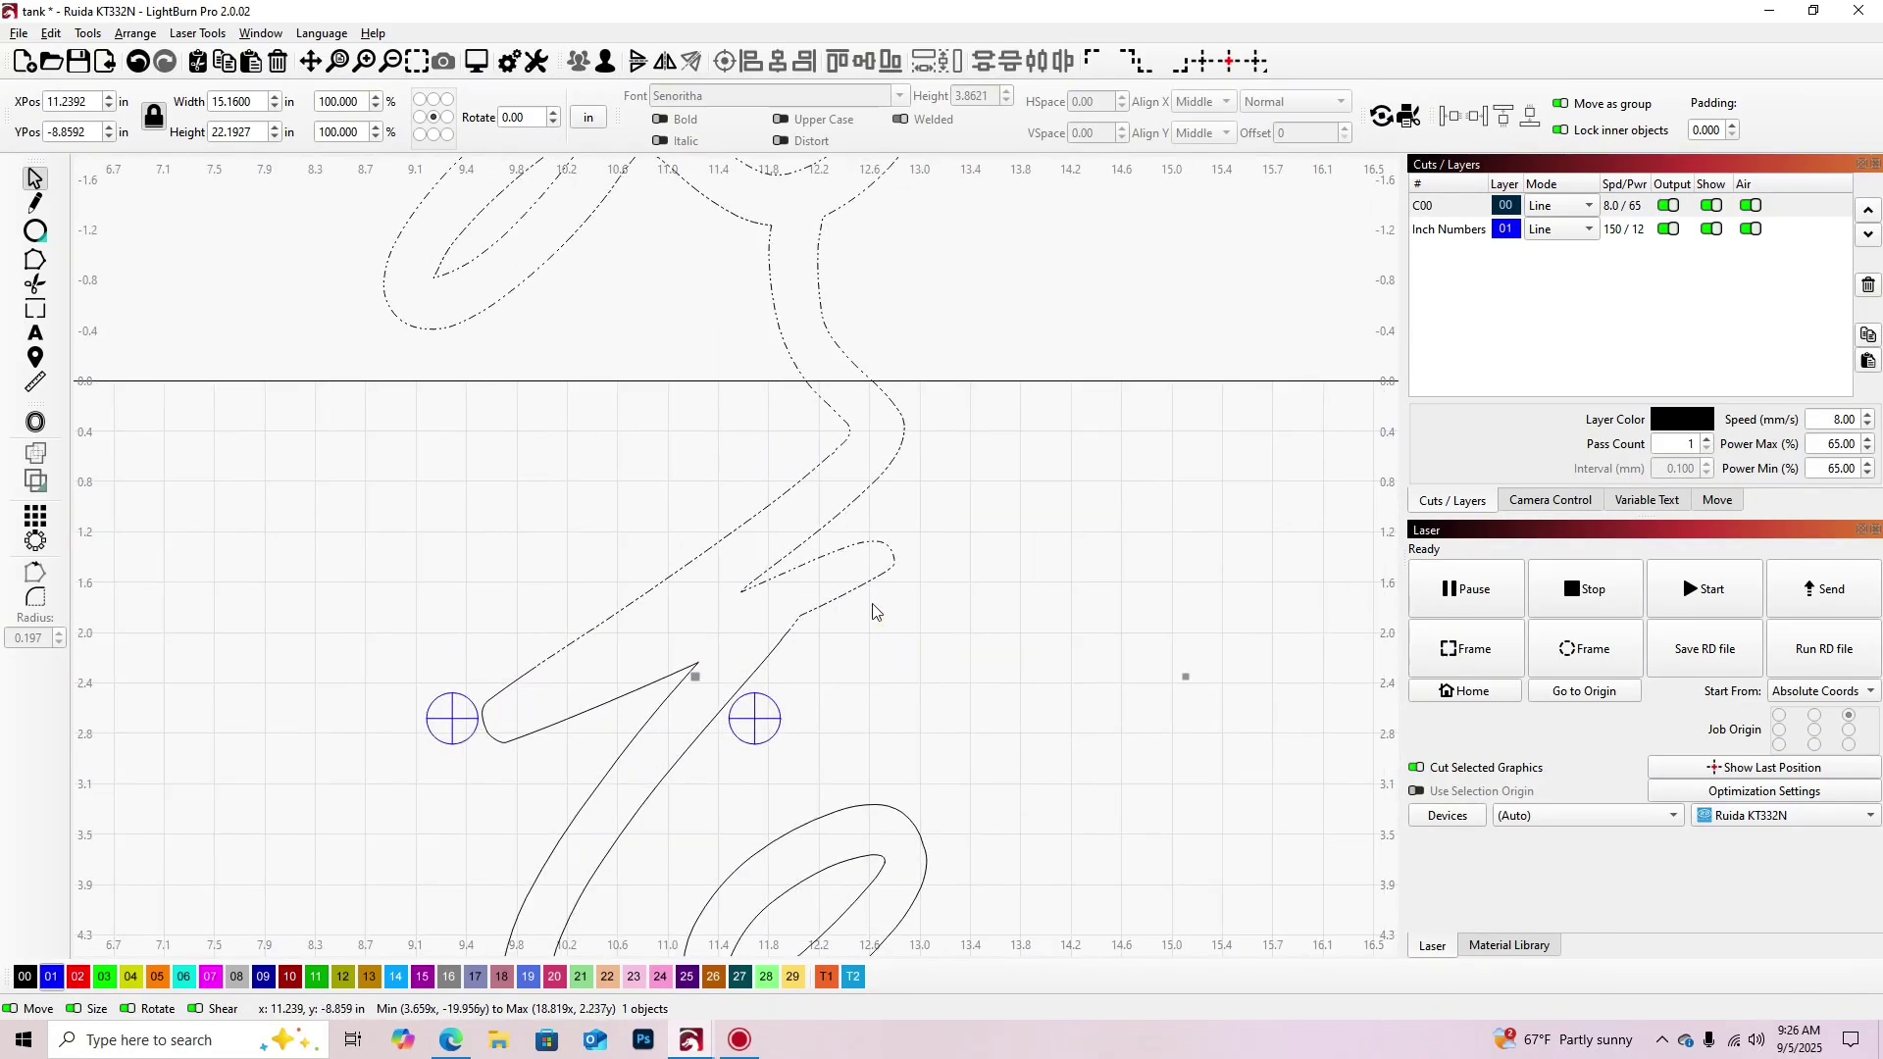
# Move all the lettering and both crosshair marks down so the marks sit near the bed's lower edge at about Y 18.59 in.
pyautogui.scroll(-10, 833, 588)
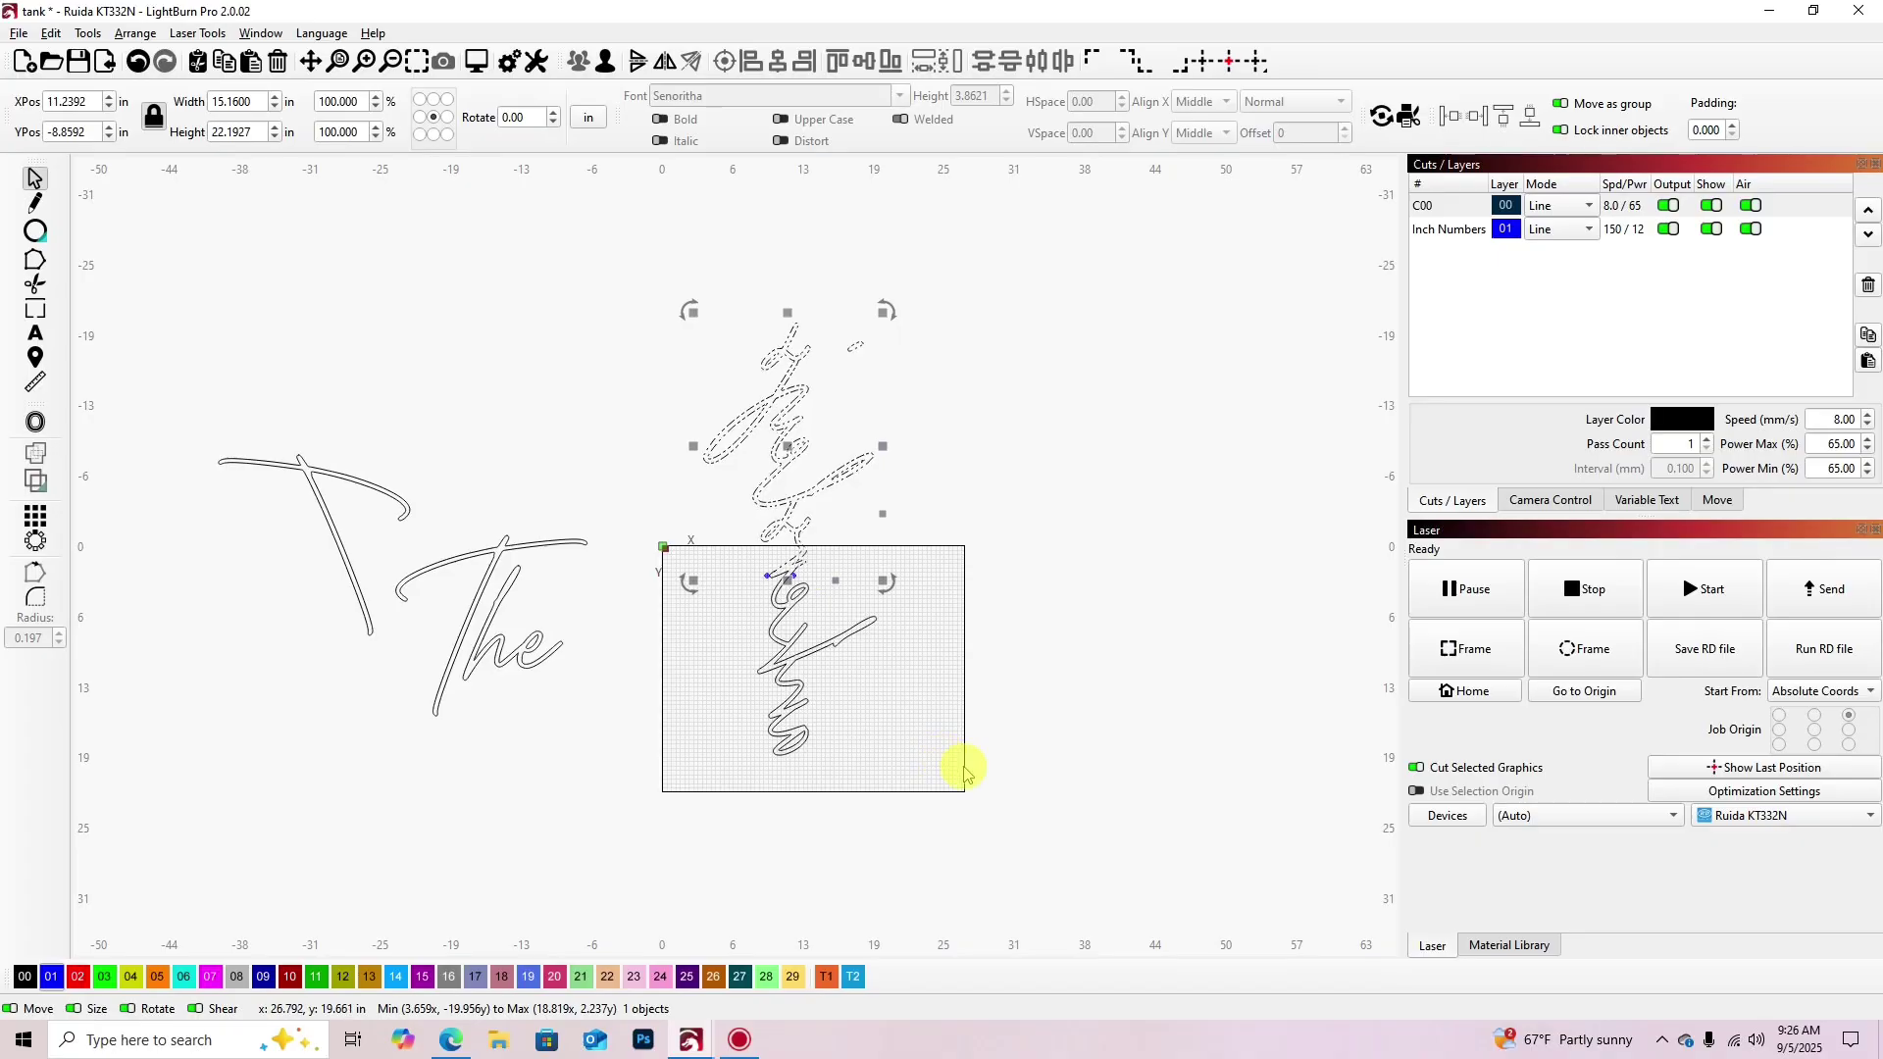
pyautogui.moveTo(763, 429); pyautogui.dragTo(678, 348)
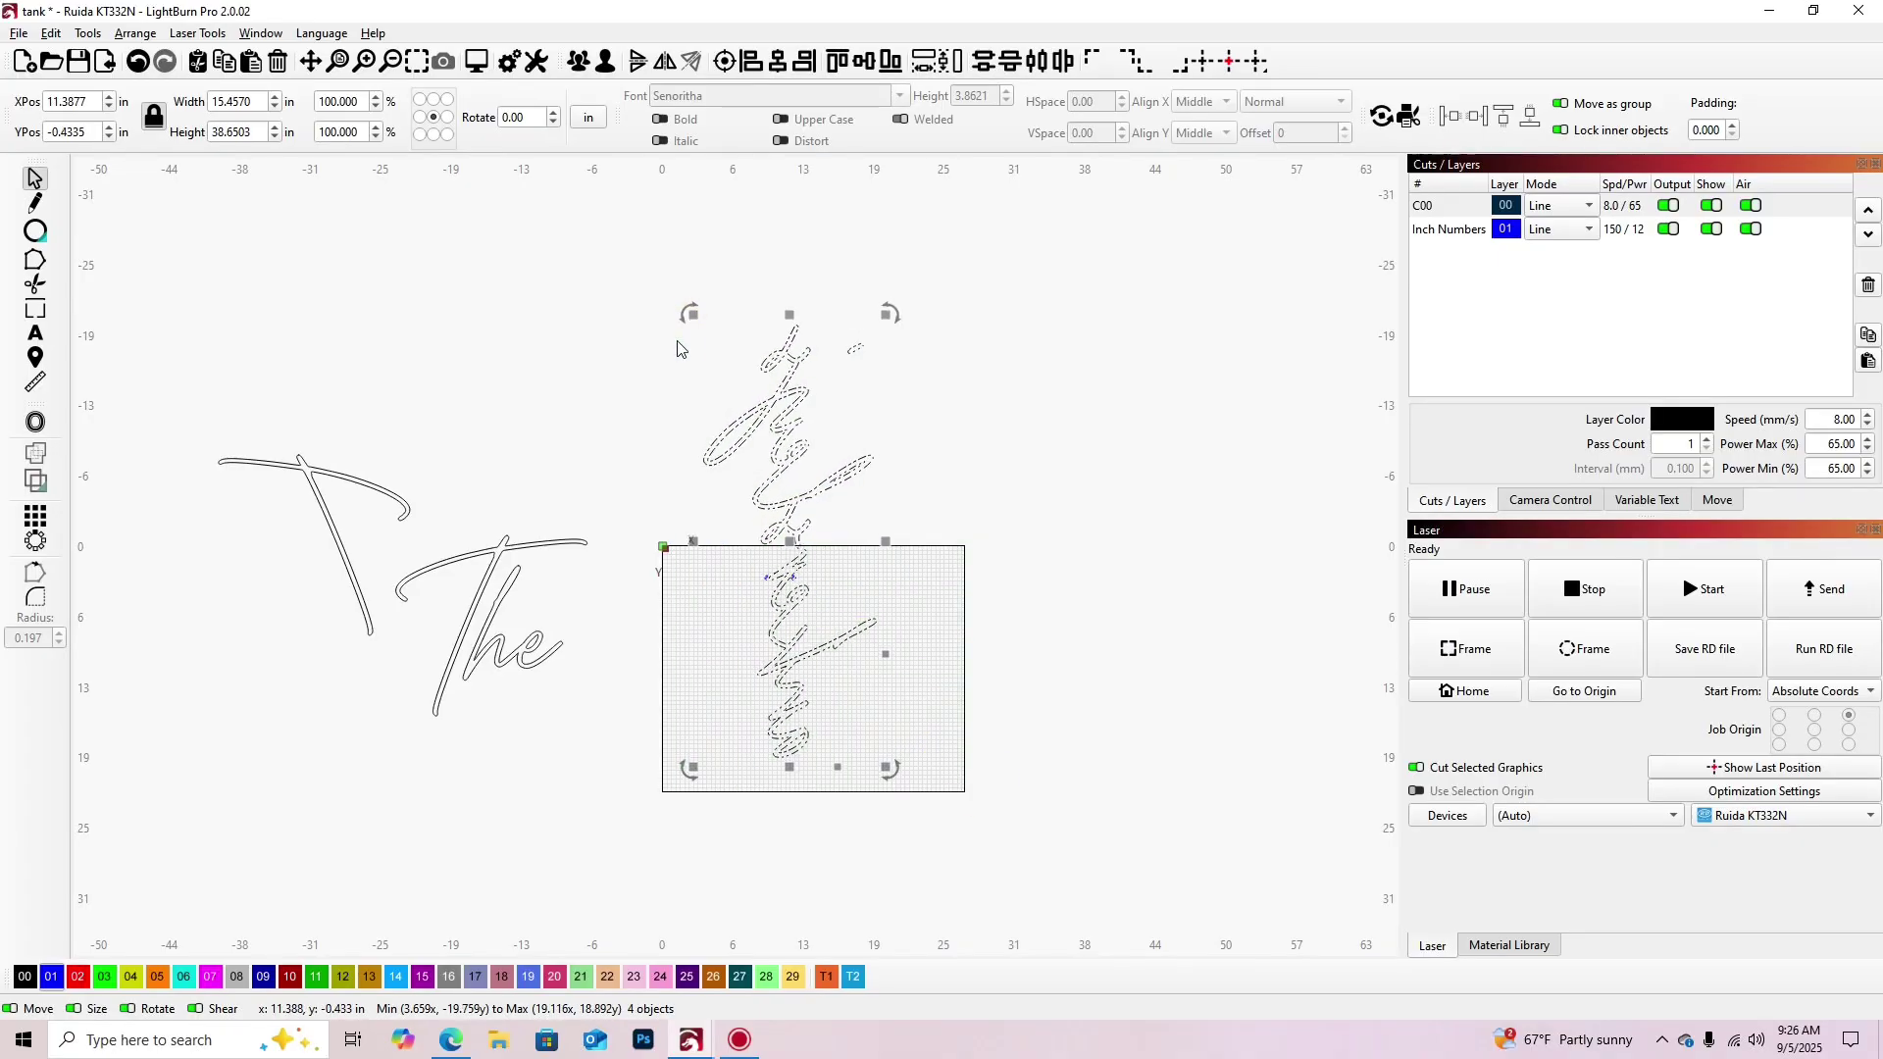
pyautogui.press('Down')
pyautogui.press('Down')
pyautogui.press('Down')
pyautogui.press('Down')
pyautogui.press('Down')
pyautogui.press('Down')
pyautogui.press('Down')
pyautogui.press('Down')
pyautogui.press('Down')
pyautogui.press('Down')
pyautogui.press('Down')
pyautogui.press('Down')
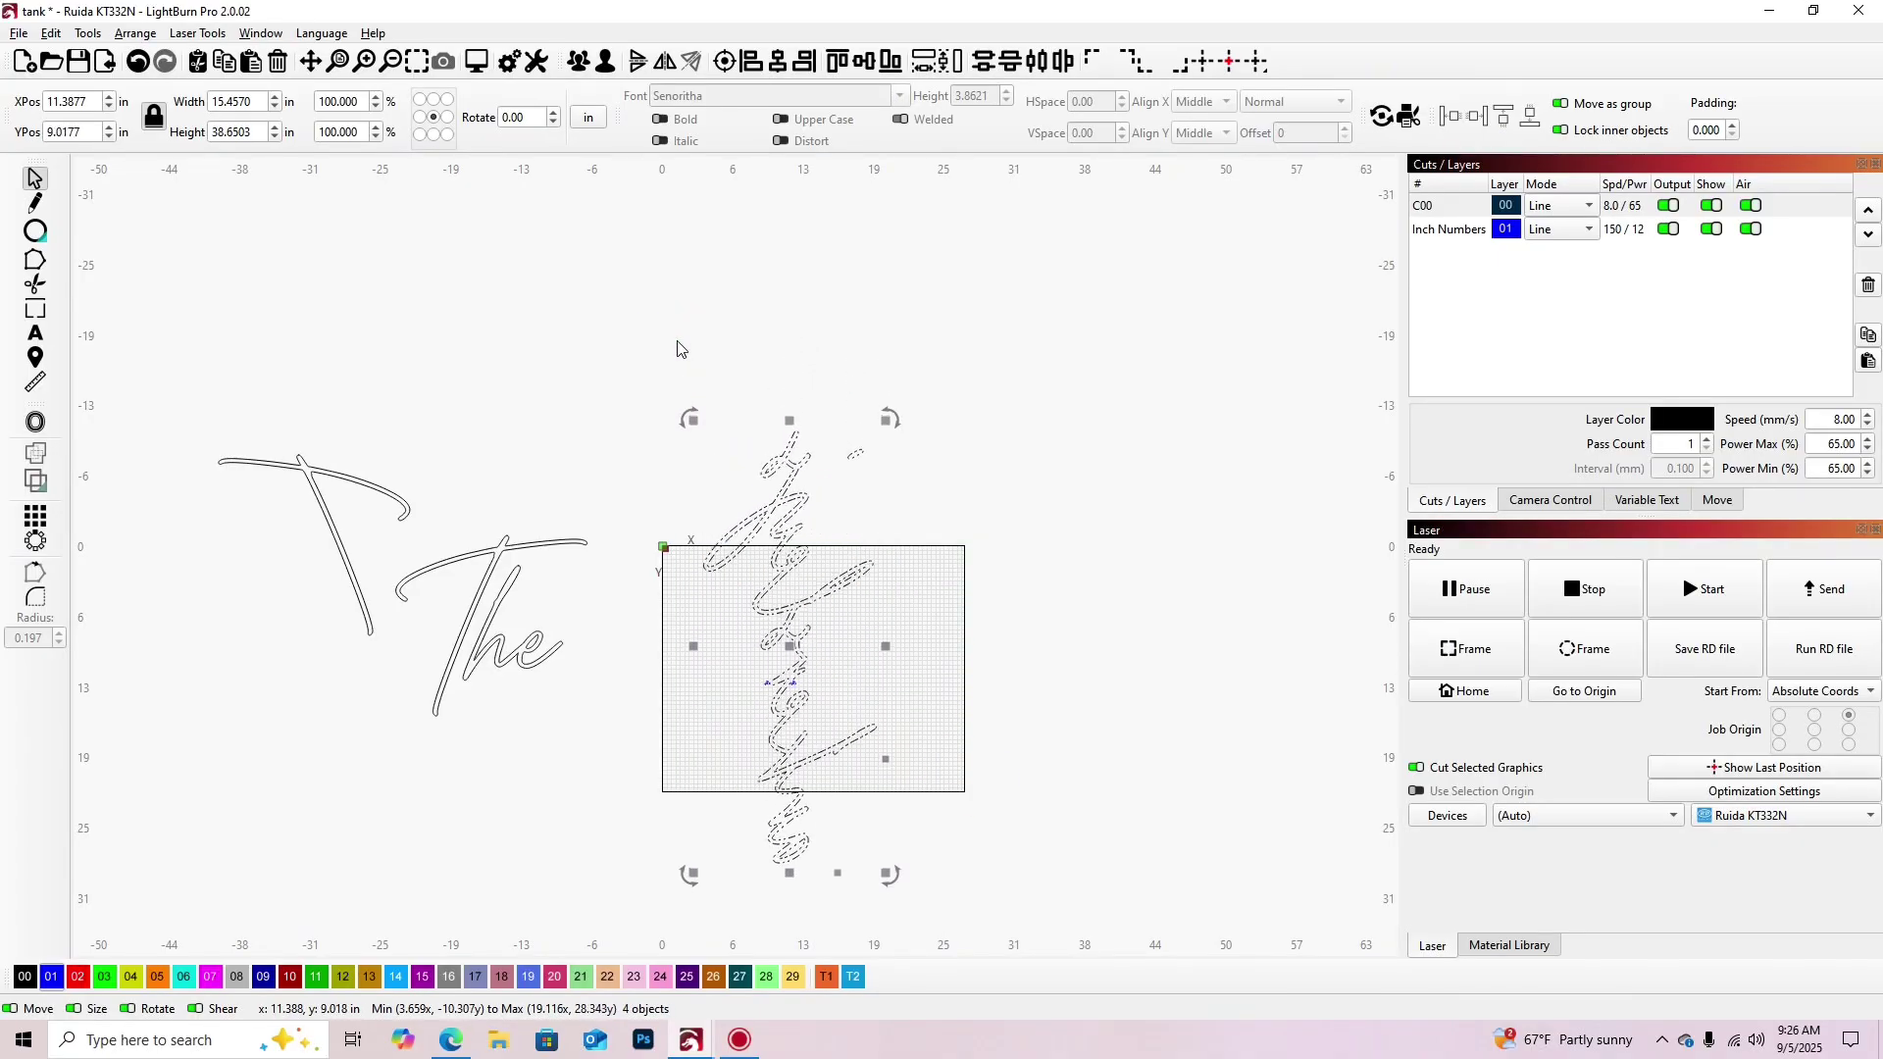
pyautogui.press('Down')
pyautogui.press('Down')
pyautogui.press('Down')
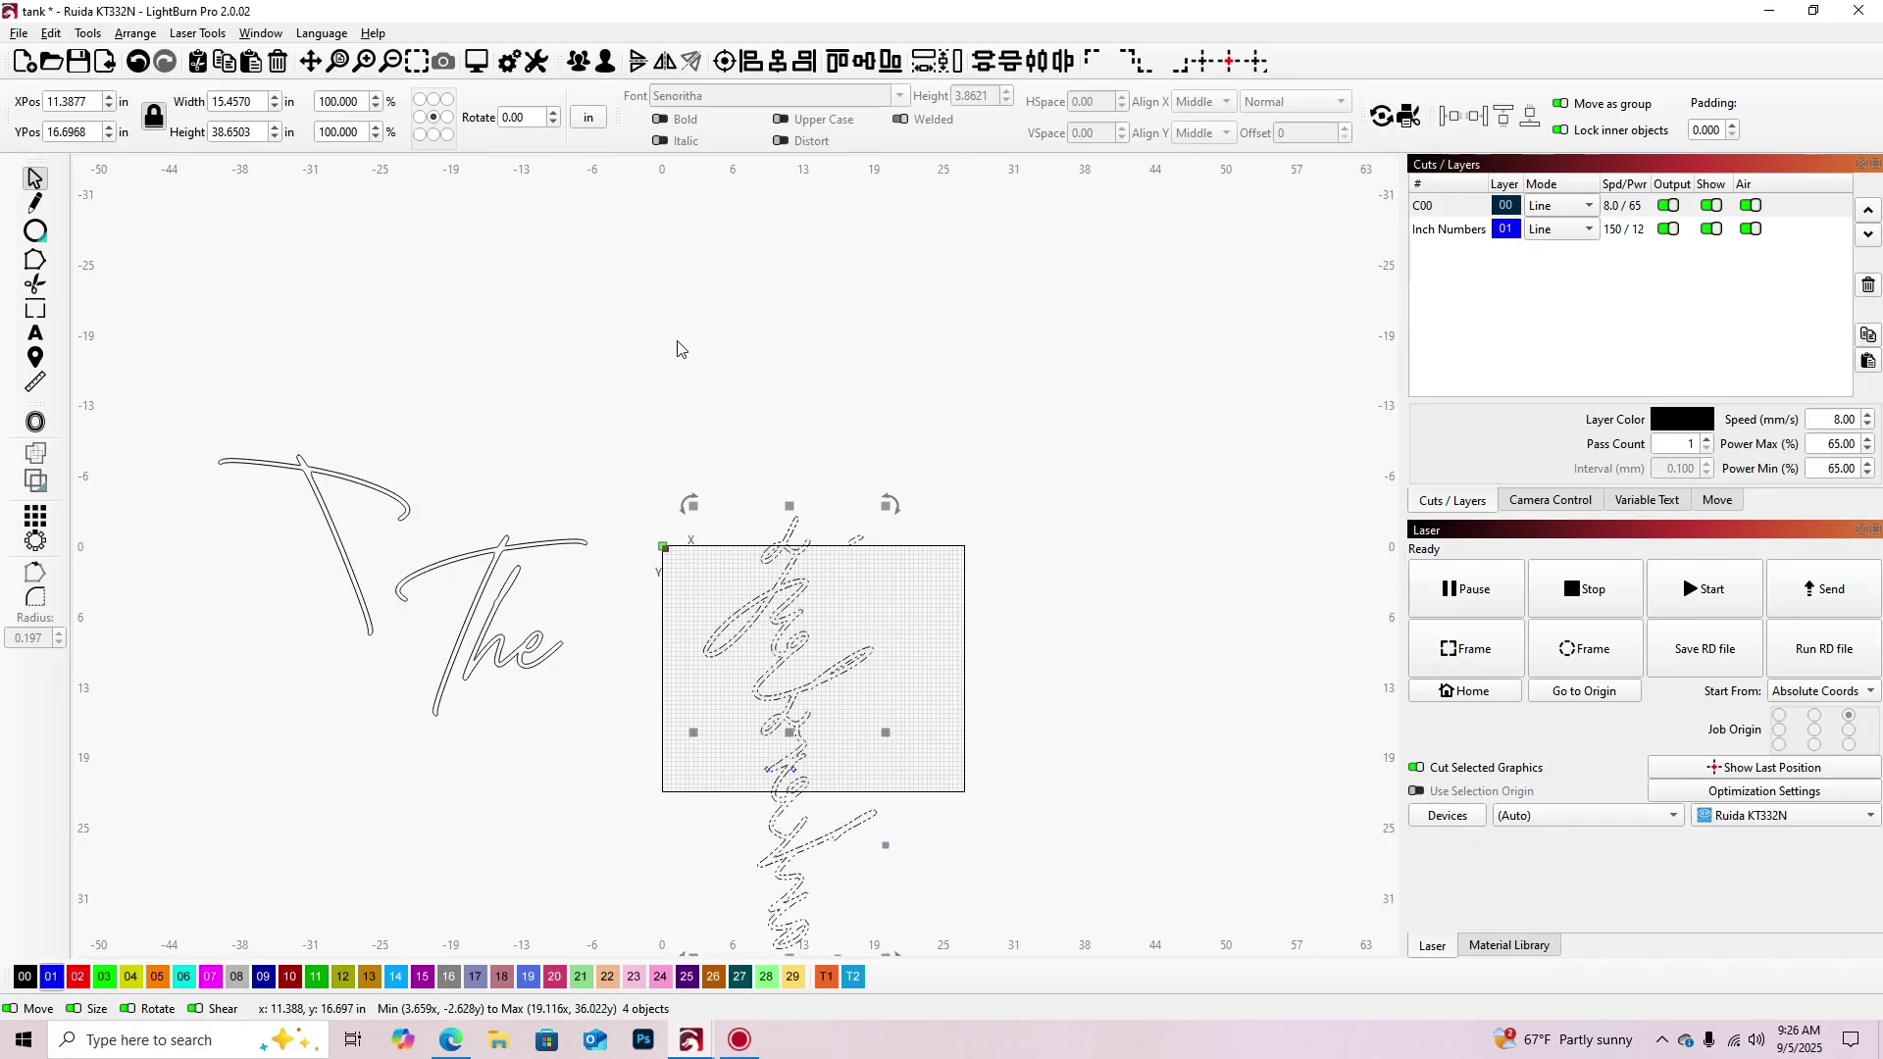
pyautogui.press('Down')
# Move the lower lettering section down to about Y 31.6 in, completely off the bed, leaving the crosshair marks in place.
pyautogui.moveTo(892, 925); pyautogui.dragTo(702, 845)
pyautogui.press('Down')
pyautogui.press('Down')
pyautogui.press('Down')
pyautogui.press('Down')
pyautogui.press('Down')
pyautogui.press('Down')
pyautogui.press('Down')
pyautogui.press('Down')
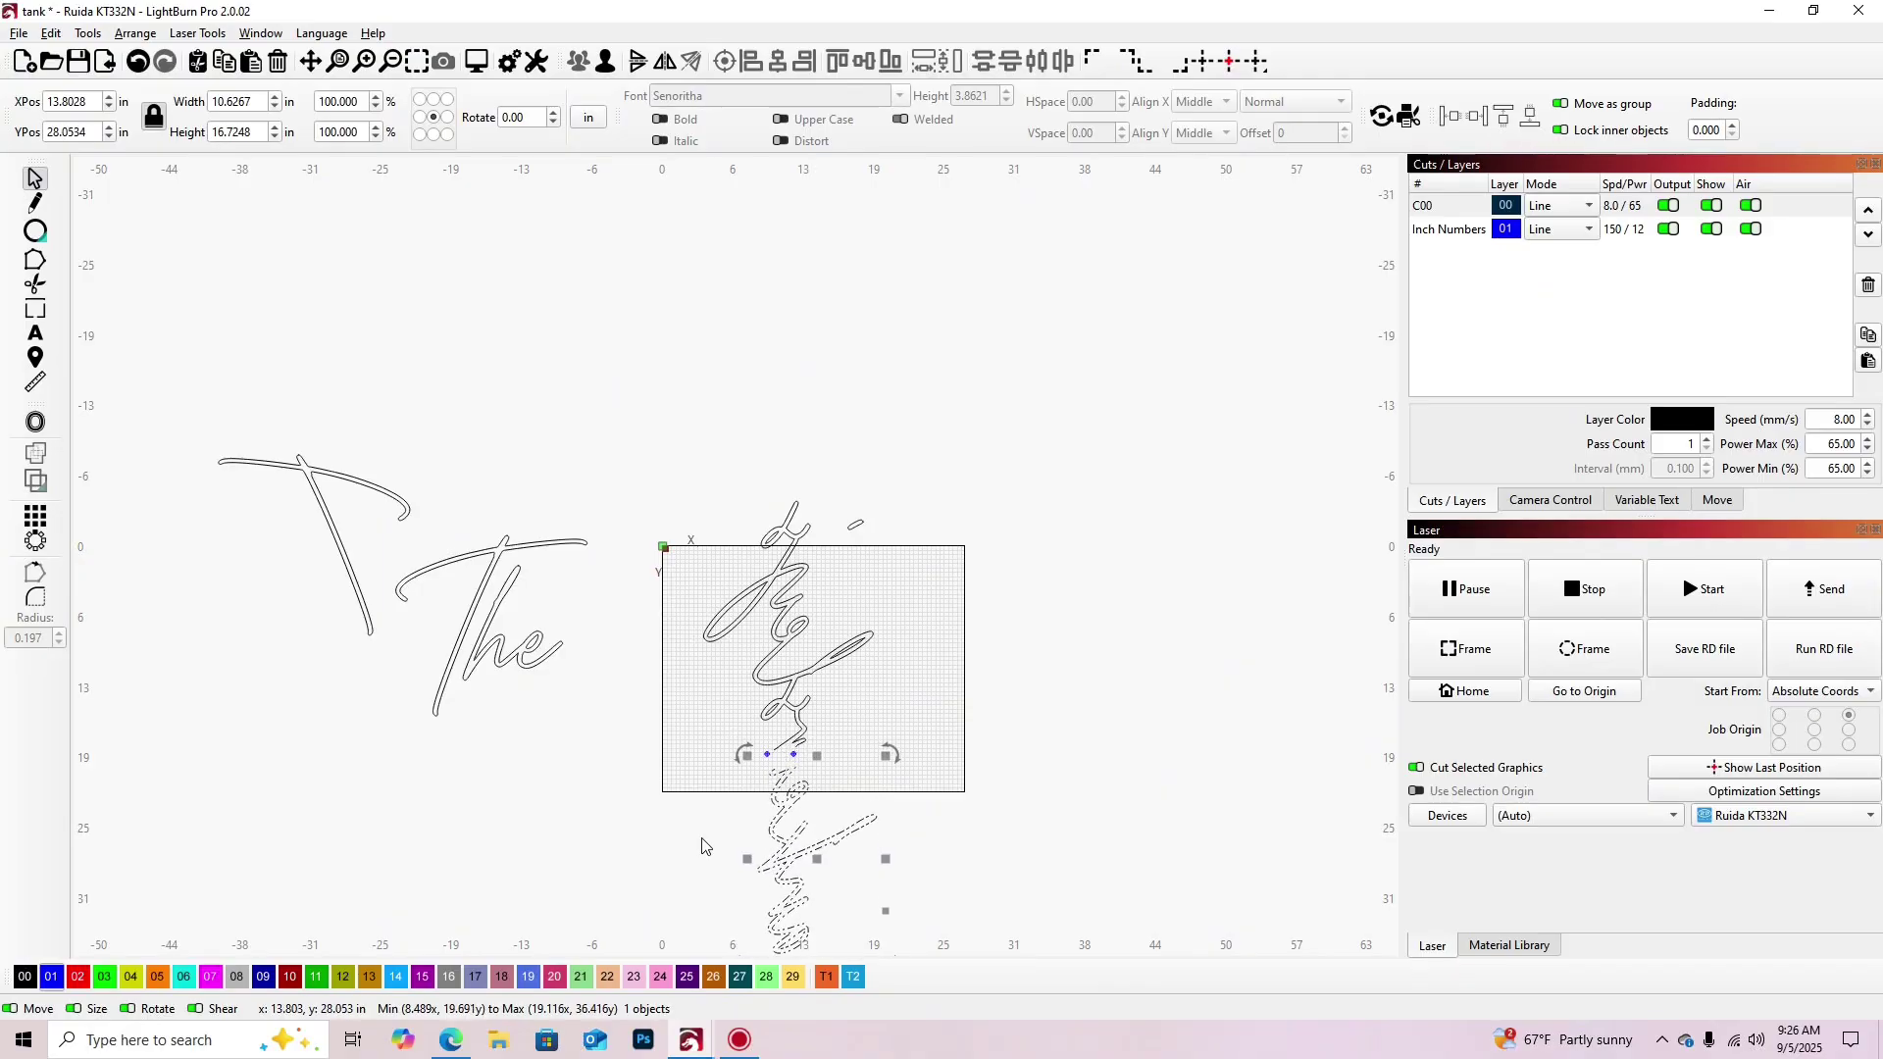
pyautogui.press('Down')
pyautogui.scroll(4, 907, 758)
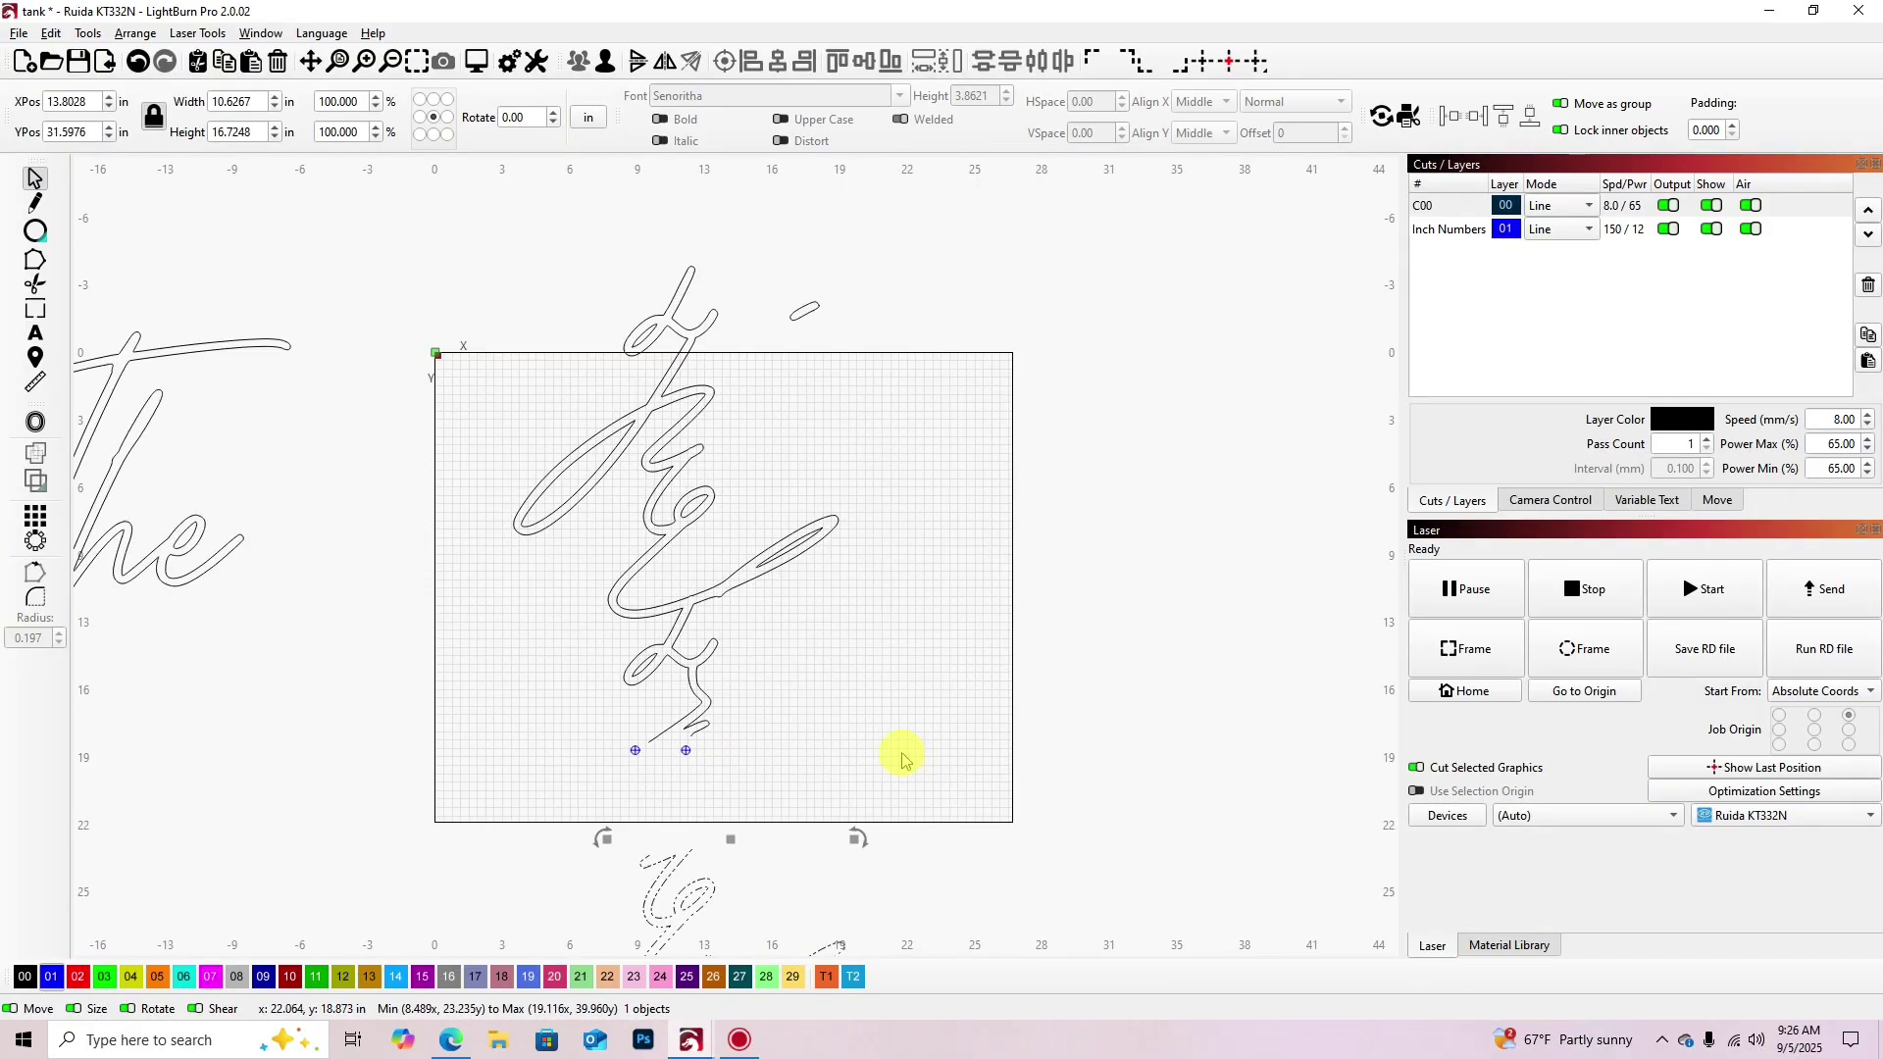
pyautogui.click(526, 216)
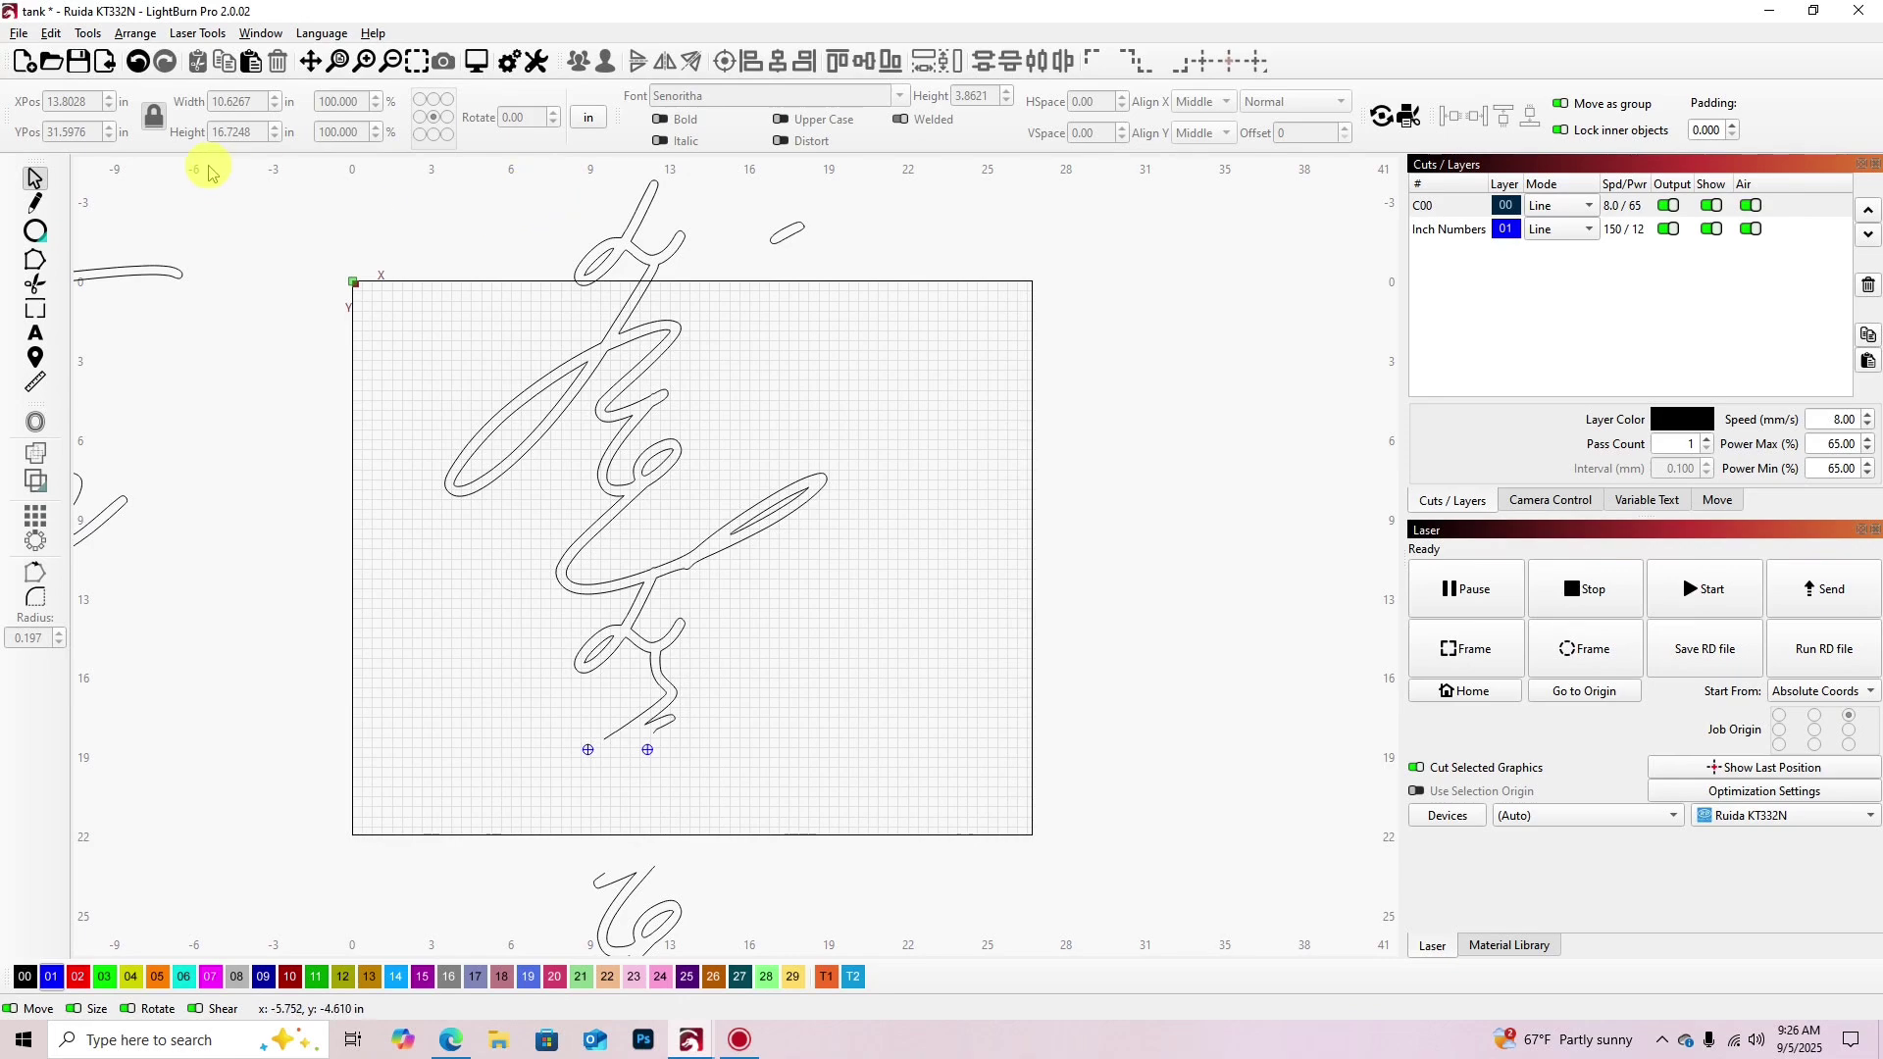
# Split the upper lettering with a rectangle at about Y 2.68 in and move the cut-off piece above the bed.
pyautogui.click(35, 231)
pyautogui.click(157, 229)
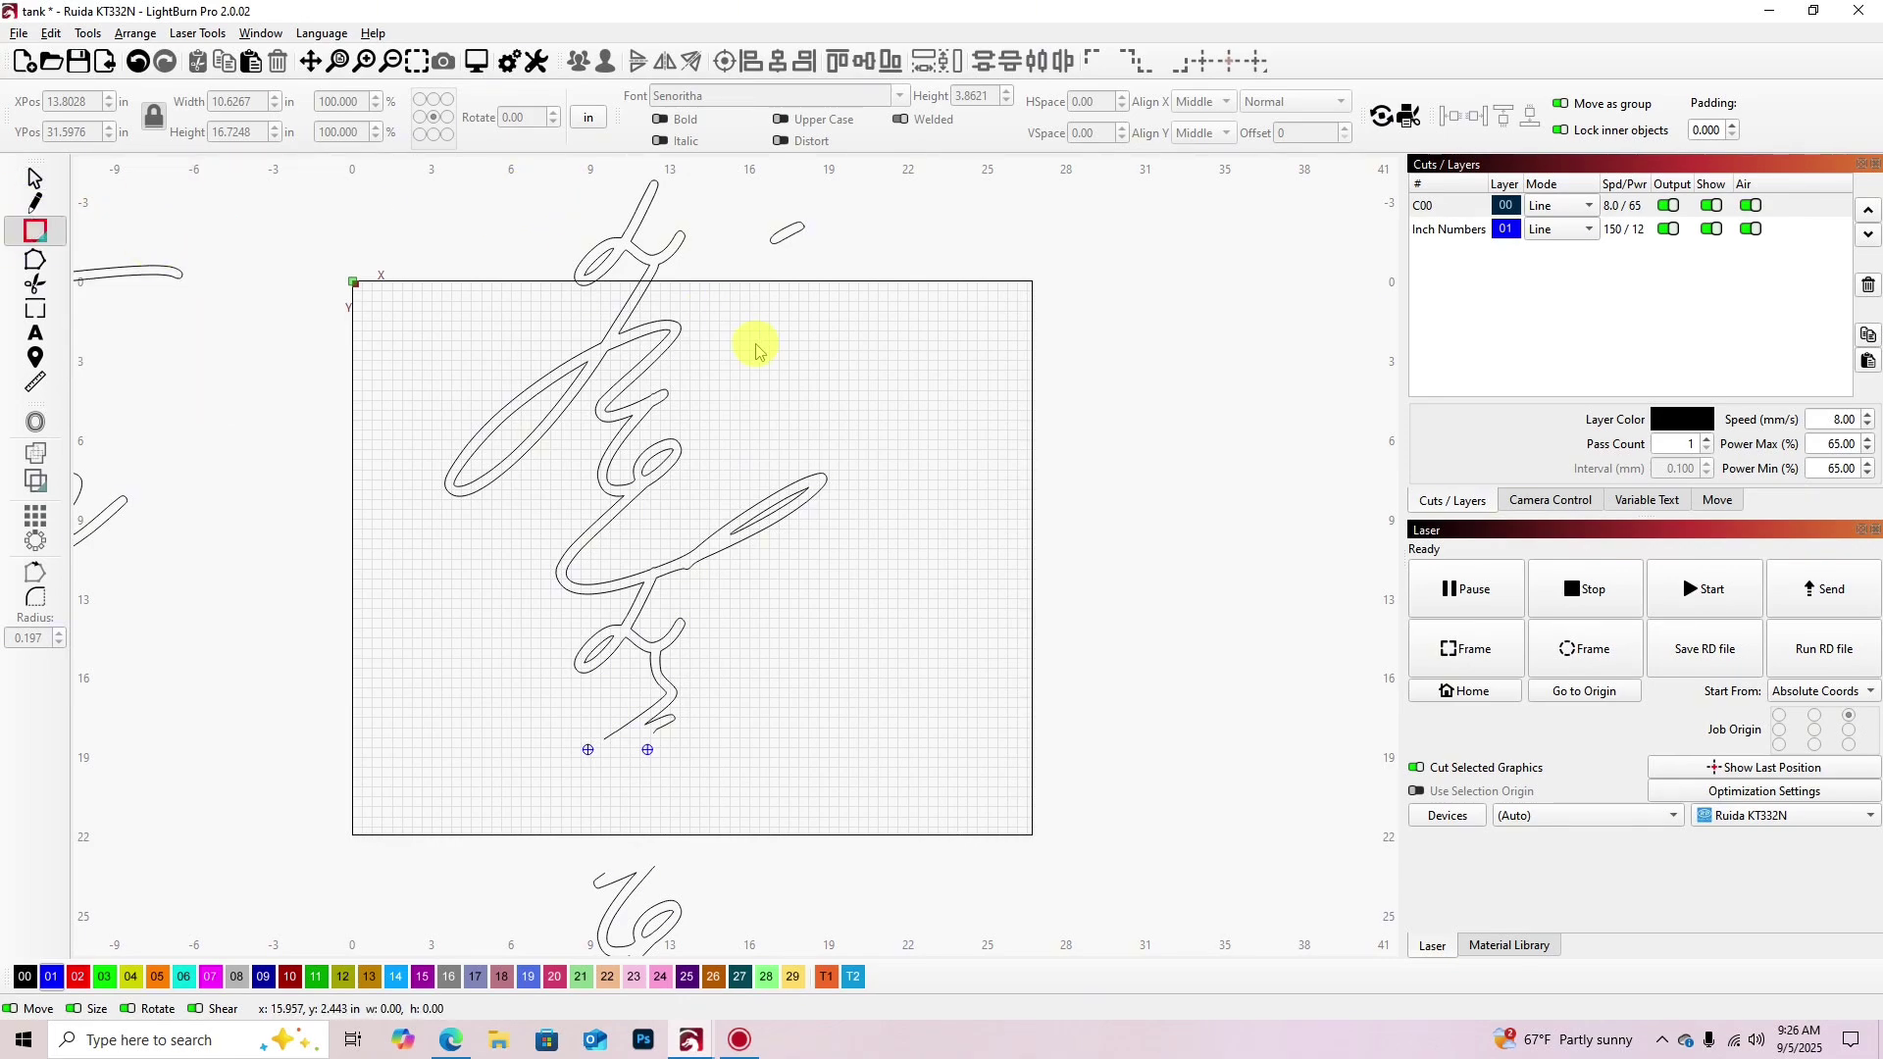
pyautogui.moveTo(751, 321); pyautogui.dragTo(487, 163)
# Duplicate the two lower crosshair marks and move the copies up to about Y 2.84 in, beside the lettering's new upper cut.
pyautogui.moveTo(674, 779); pyautogui.dragTo(576, 753)
pyautogui.scroll(1, 577, 751)
pyautogui.rightClick(577, 749)
pyautogui.click(723, 505)
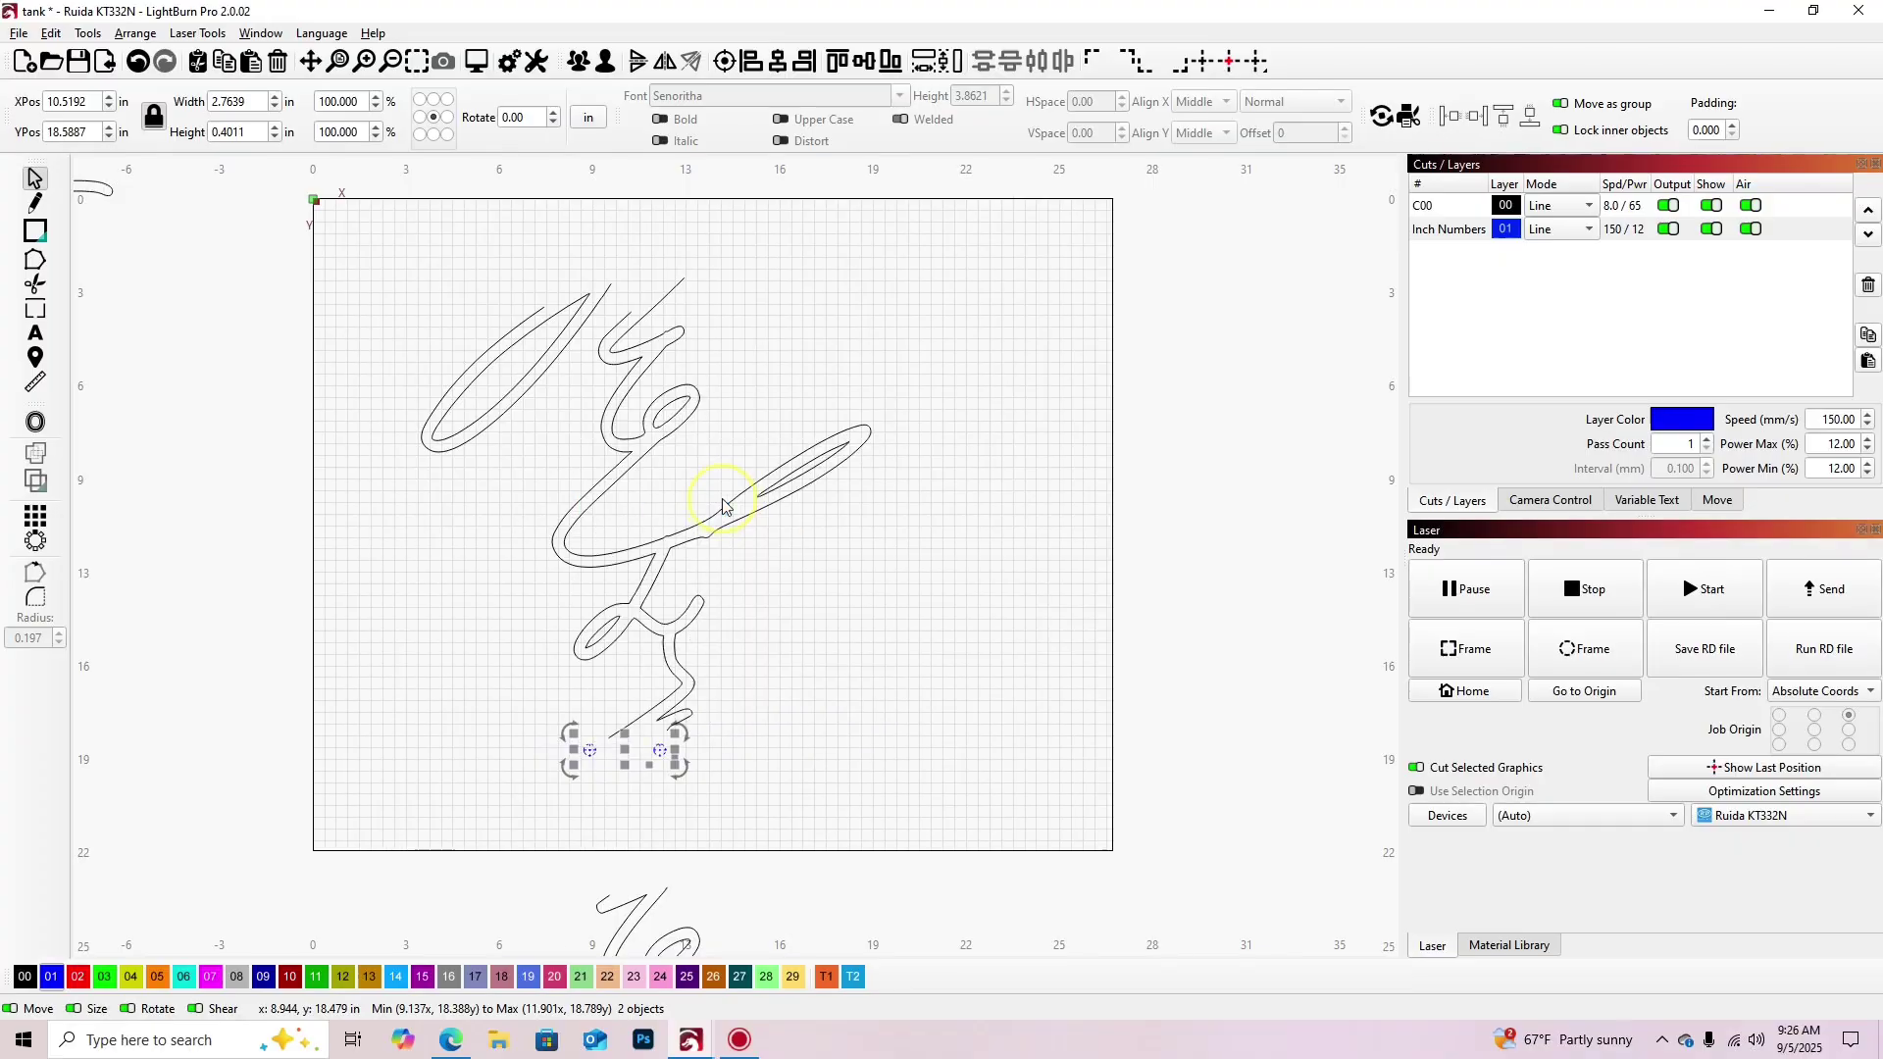
pyautogui.press('Up')
pyautogui.press('Up')
pyautogui.press('Up')
pyautogui.press('Up')
pyautogui.press('Up')
pyautogui.press('Up')
pyautogui.press('Up')
pyautogui.press('Up')
pyautogui.press('Up')
pyautogui.press('Up')
pyautogui.press('Up')
pyautogui.press('Up')
pyautogui.press('Up')
pyautogui.press('Up')
pyautogui.press('Up')
pyautogui.press('Up')
pyautogui.press('Up')
pyautogui.press('Up')
pyautogui.press('Up')
pyautogui.press('Up')
pyautogui.press('Up')
pyautogui.press('Up')
pyautogui.press('Up')
pyautogui.press('Up')
pyautogui.press('Up')
pyautogui.press('Up')
pyautogui.press('Up')
pyautogui.press('Up')
pyautogui.press('Up')
pyautogui.press('Up')
pyautogui.press('Up')
pyautogui.press('Up')
pyautogui.press('Up')
pyautogui.press('Up')
pyautogui.press('Up')
pyautogui.press('Up')
pyautogui.scroll(5, 660, 252)
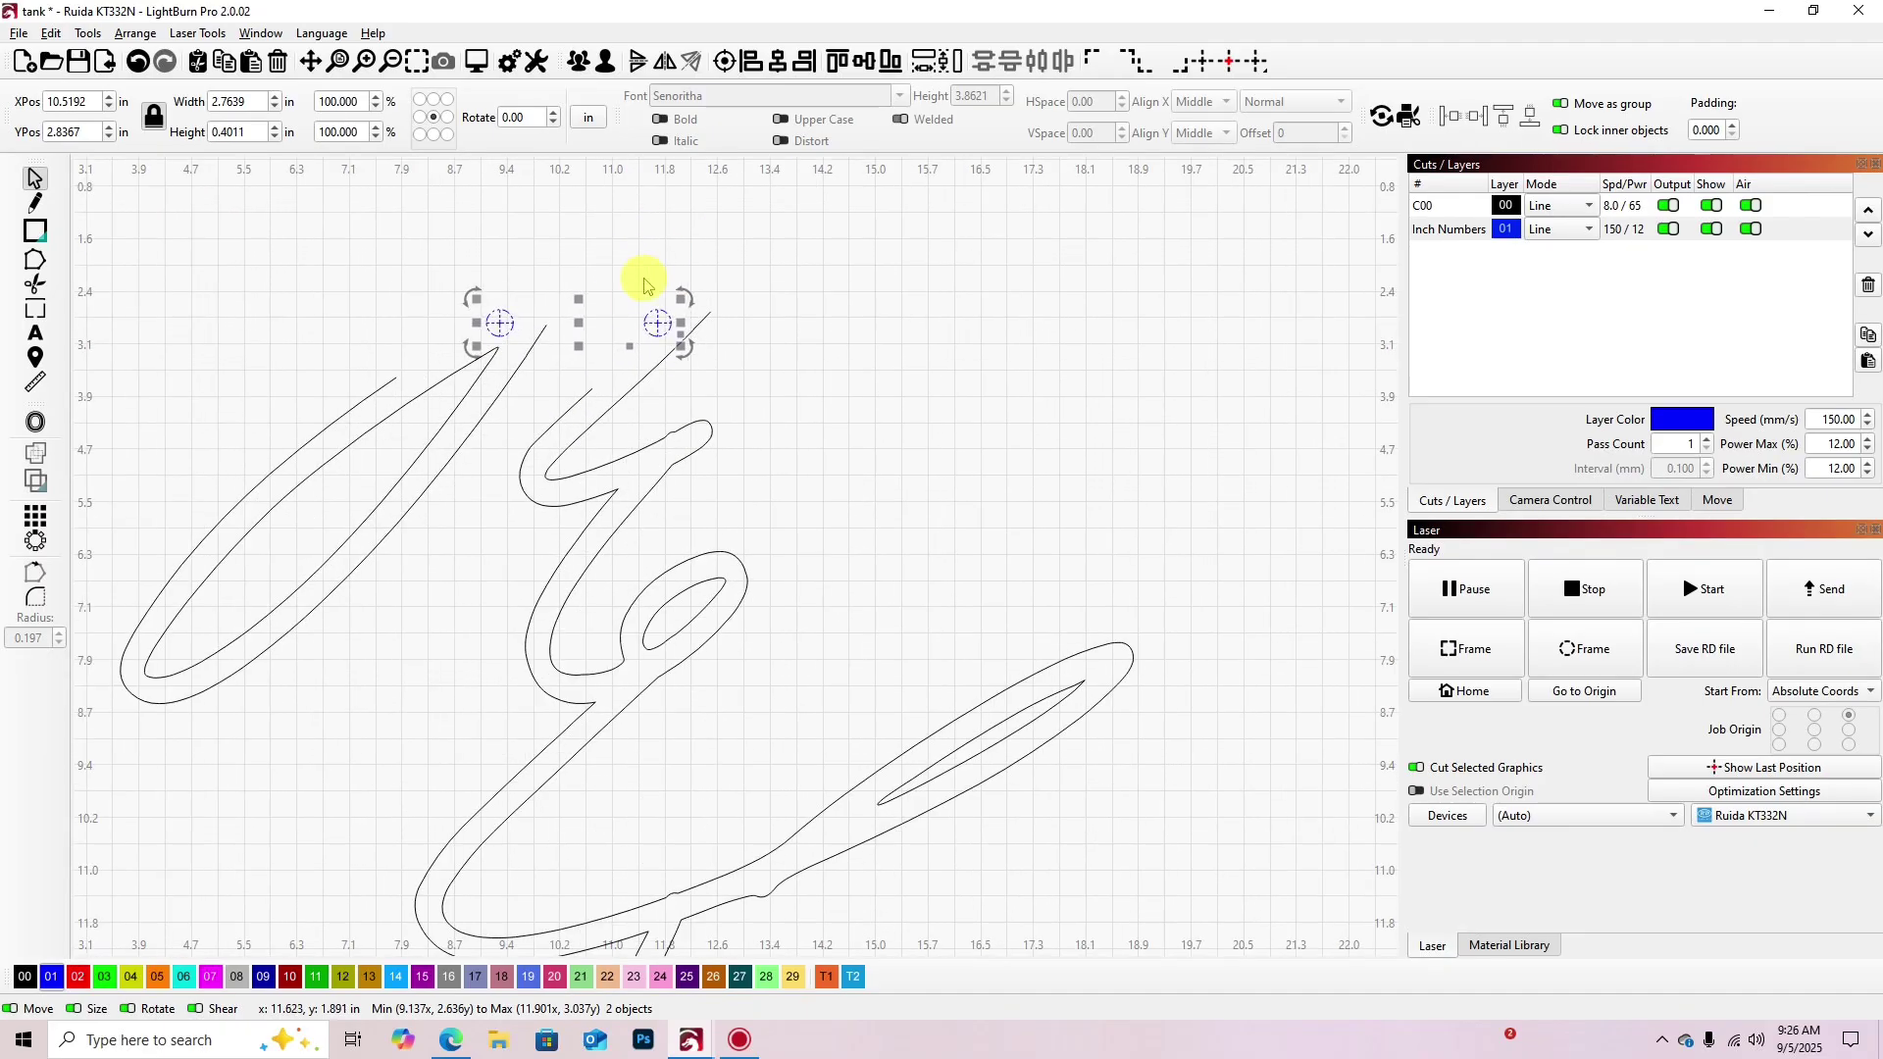
# Open the Print and Cut Wizard and select the left crosshair mark at the section's lower cut as the first target.
pyautogui.click(198, 32)
pyautogui.moveTo(294, 56)
pyautogui.click(501, 61)
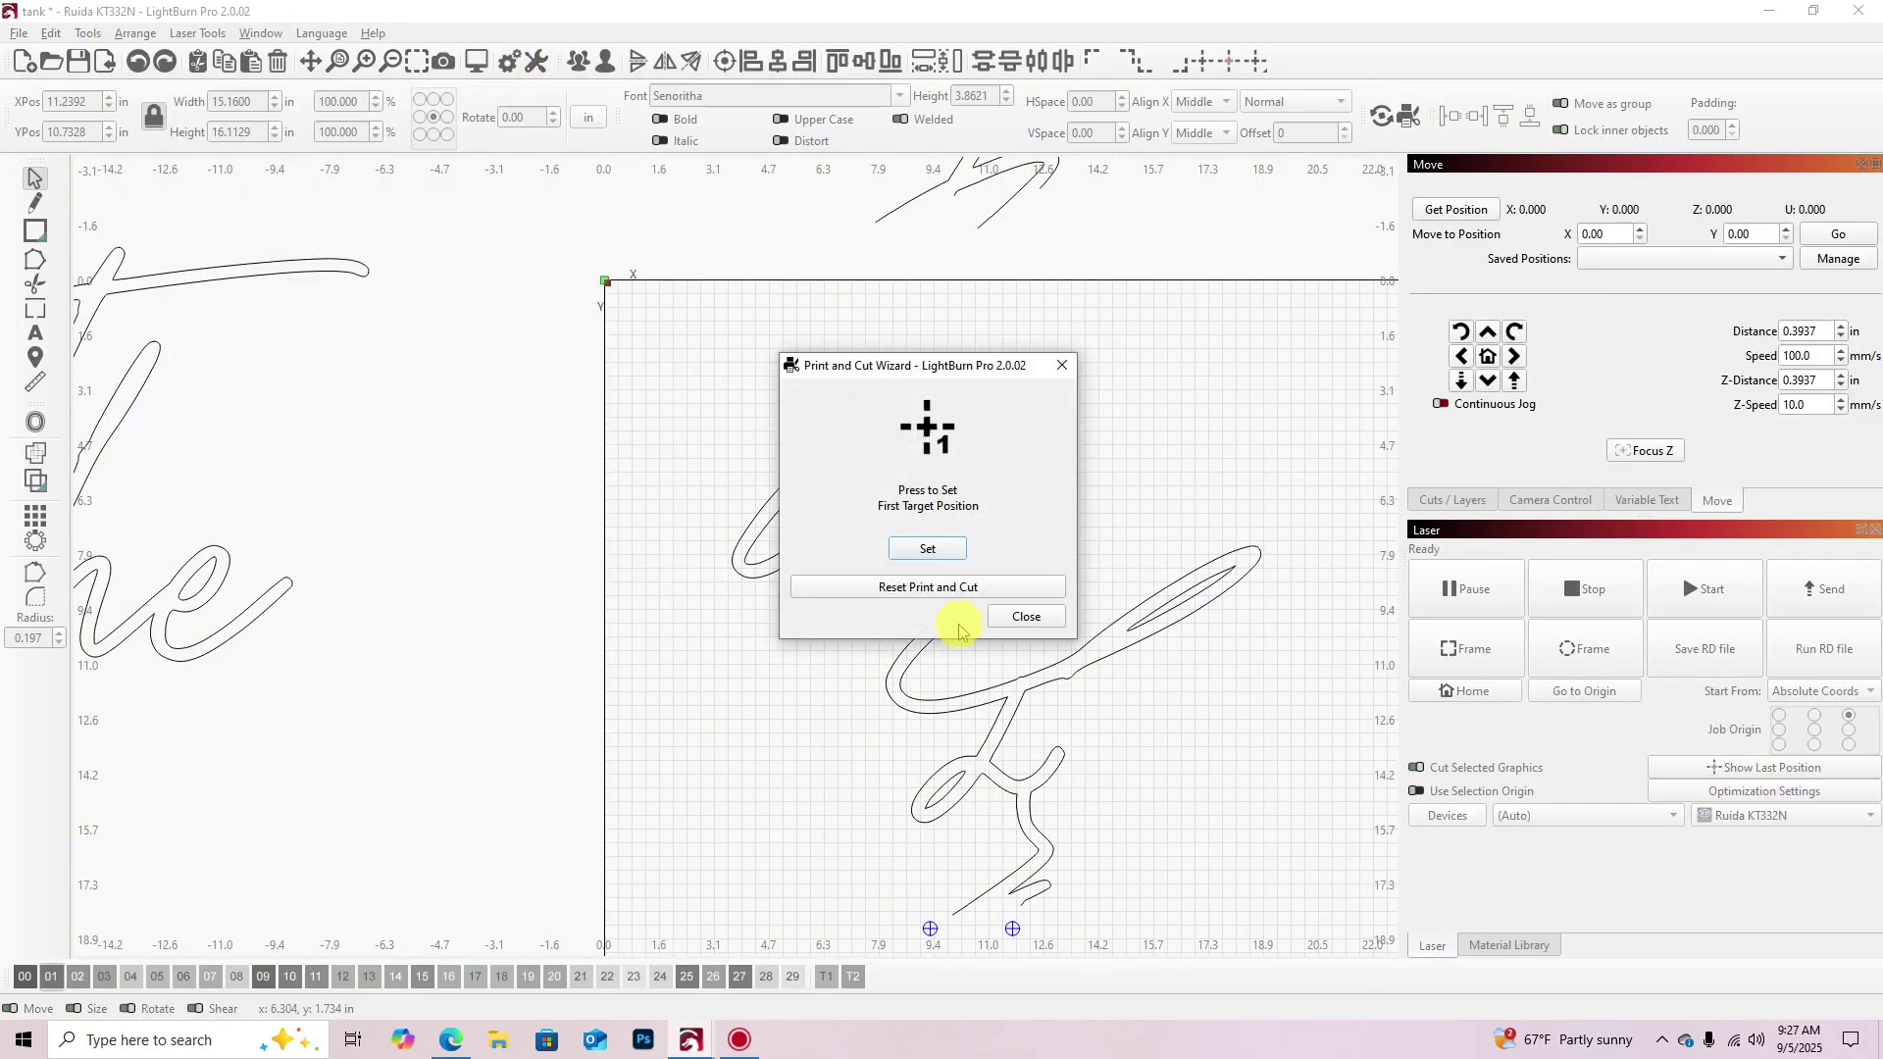
pyautogui.scroll(3, 959, 942)
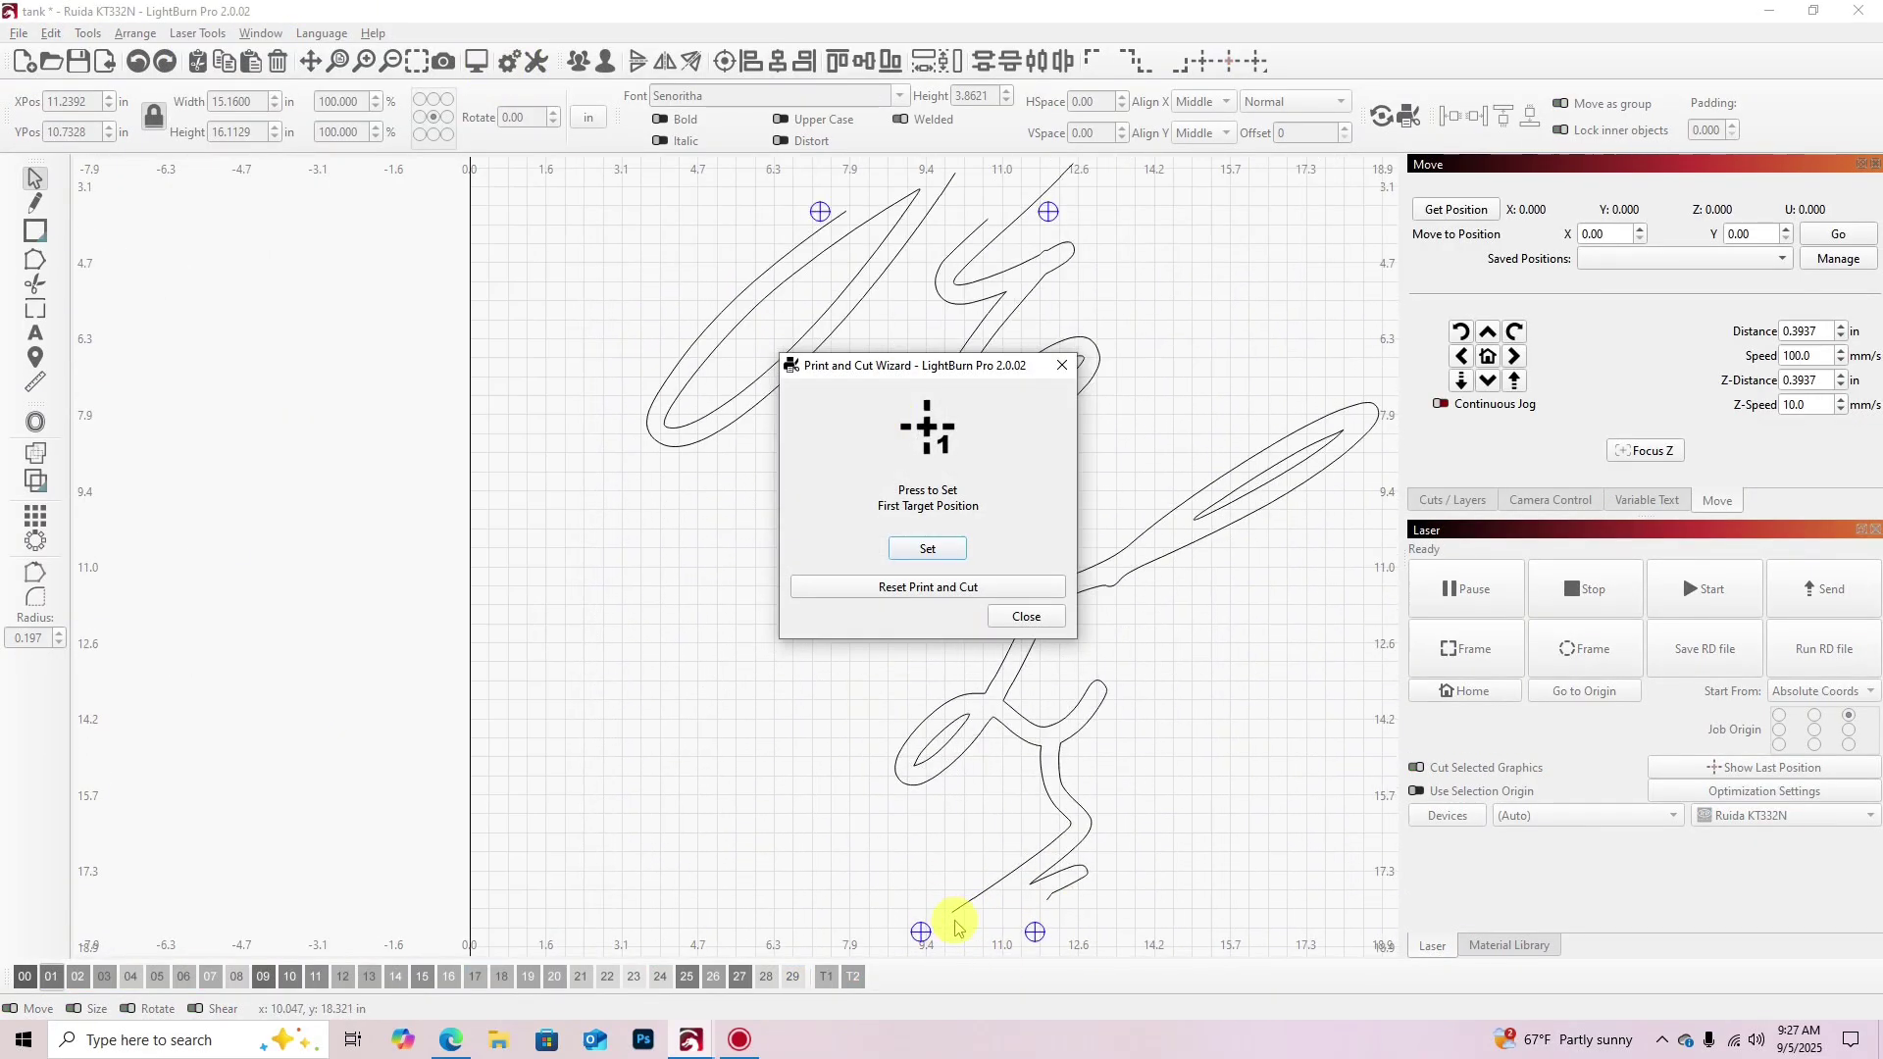
pyautogui.click(906, 936)
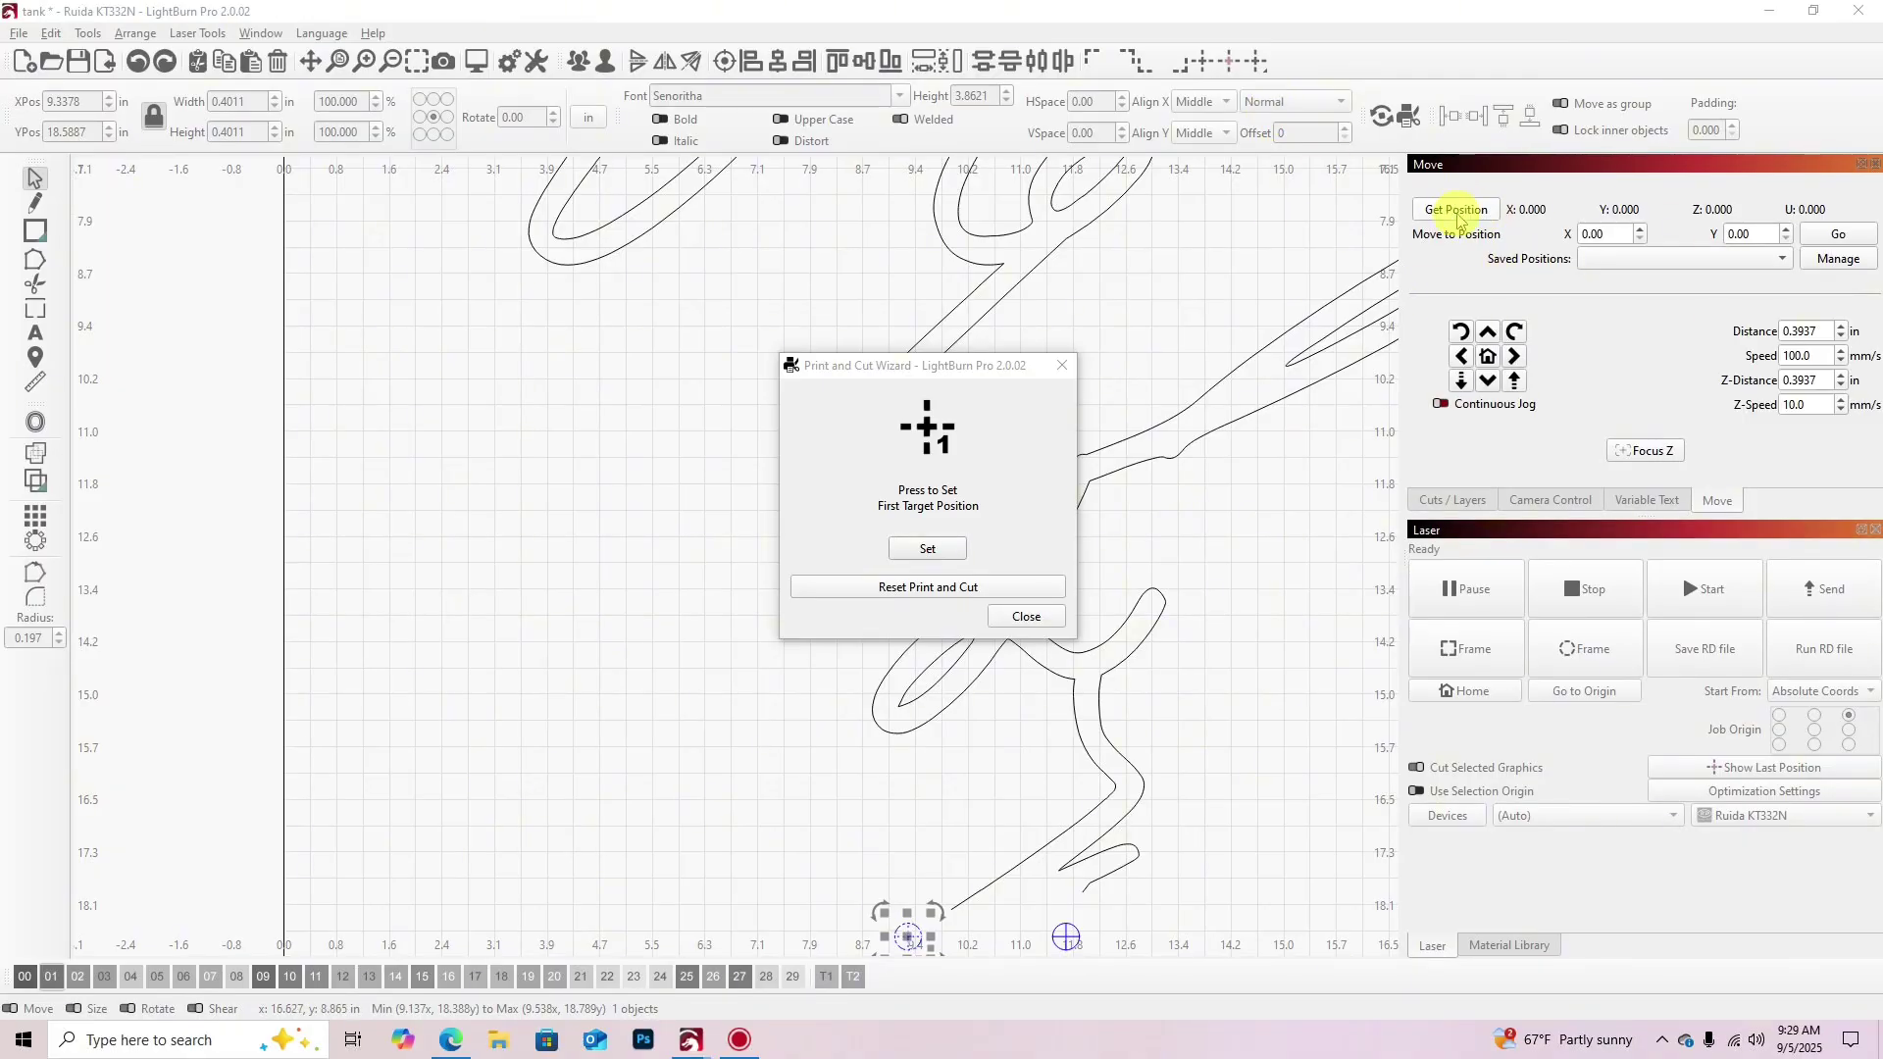
# Read the laser head's current position, change its Y target to 18.32 in and move the head there.
pyautogui.click(1468, 212)
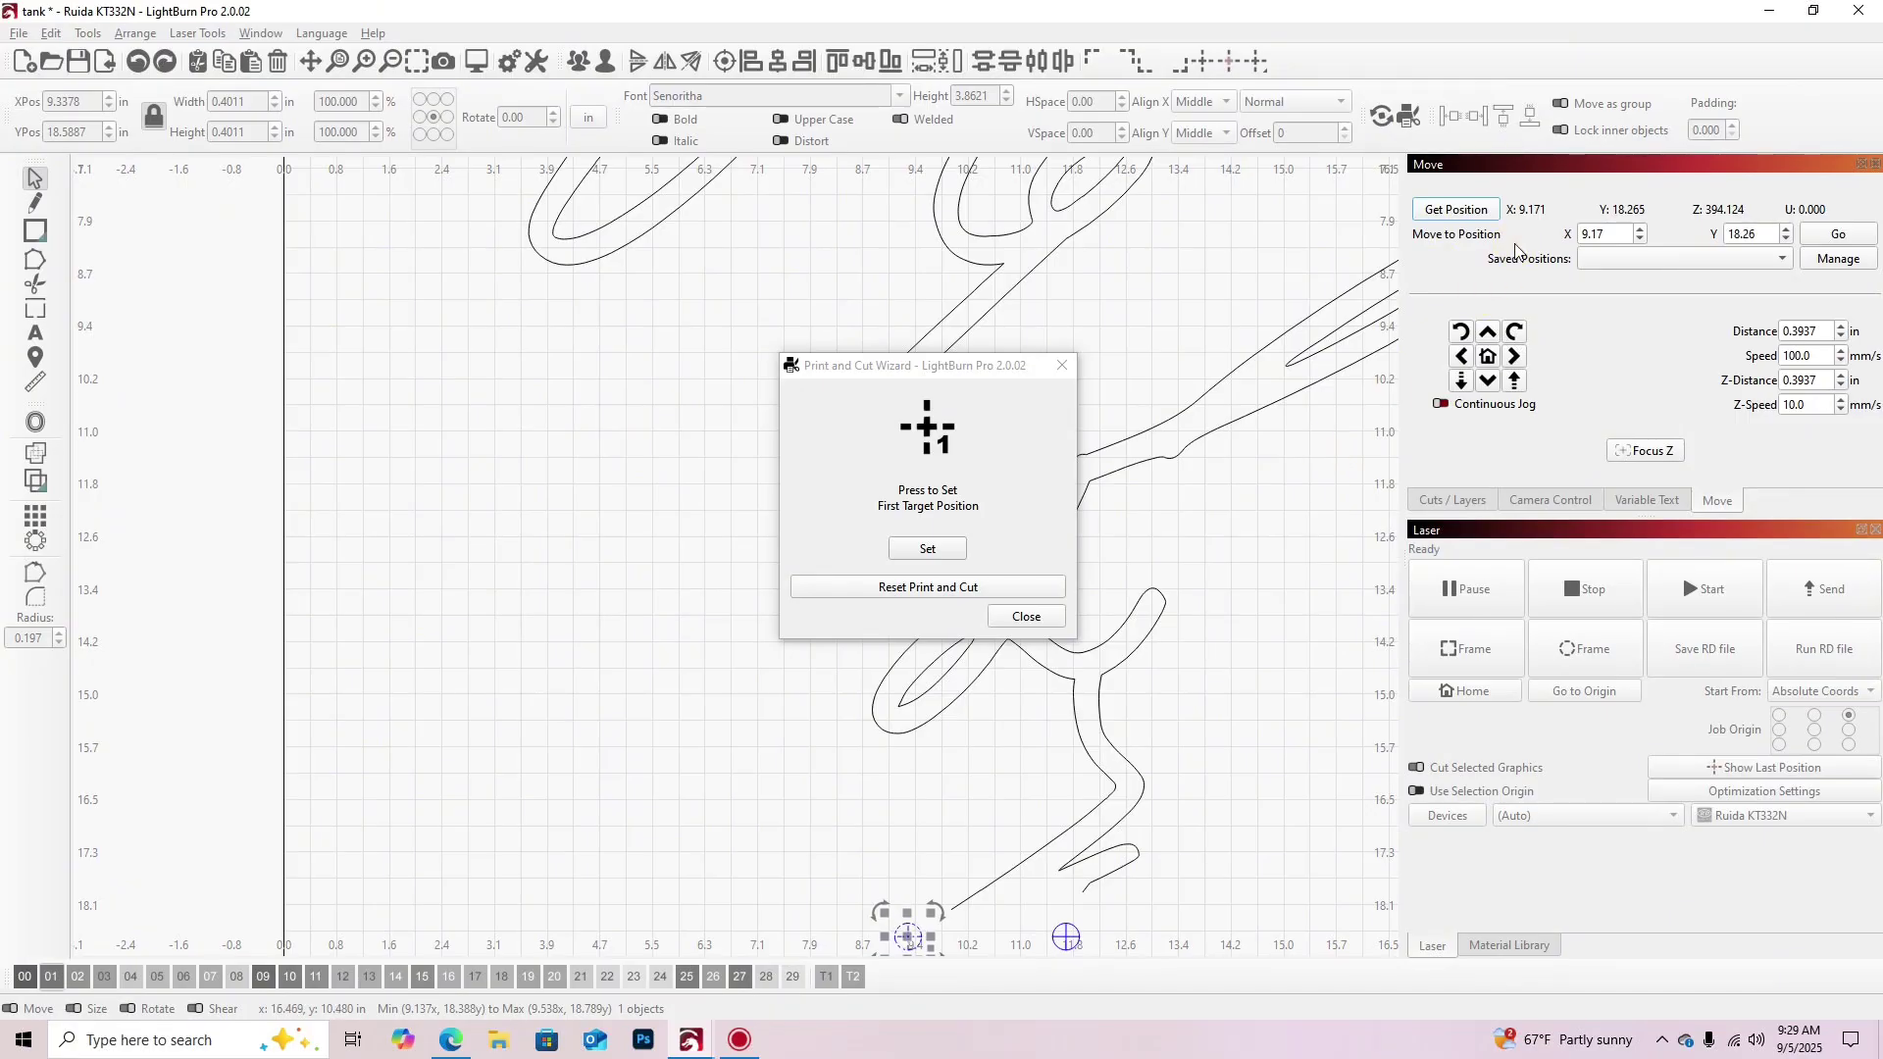
pyautogui.click(1751, 236)
pyautogui.press('BackSpace')
pyautogui.press('BackSpace')
pyautogui.write('32')
pyautogui.click(1867, 237)
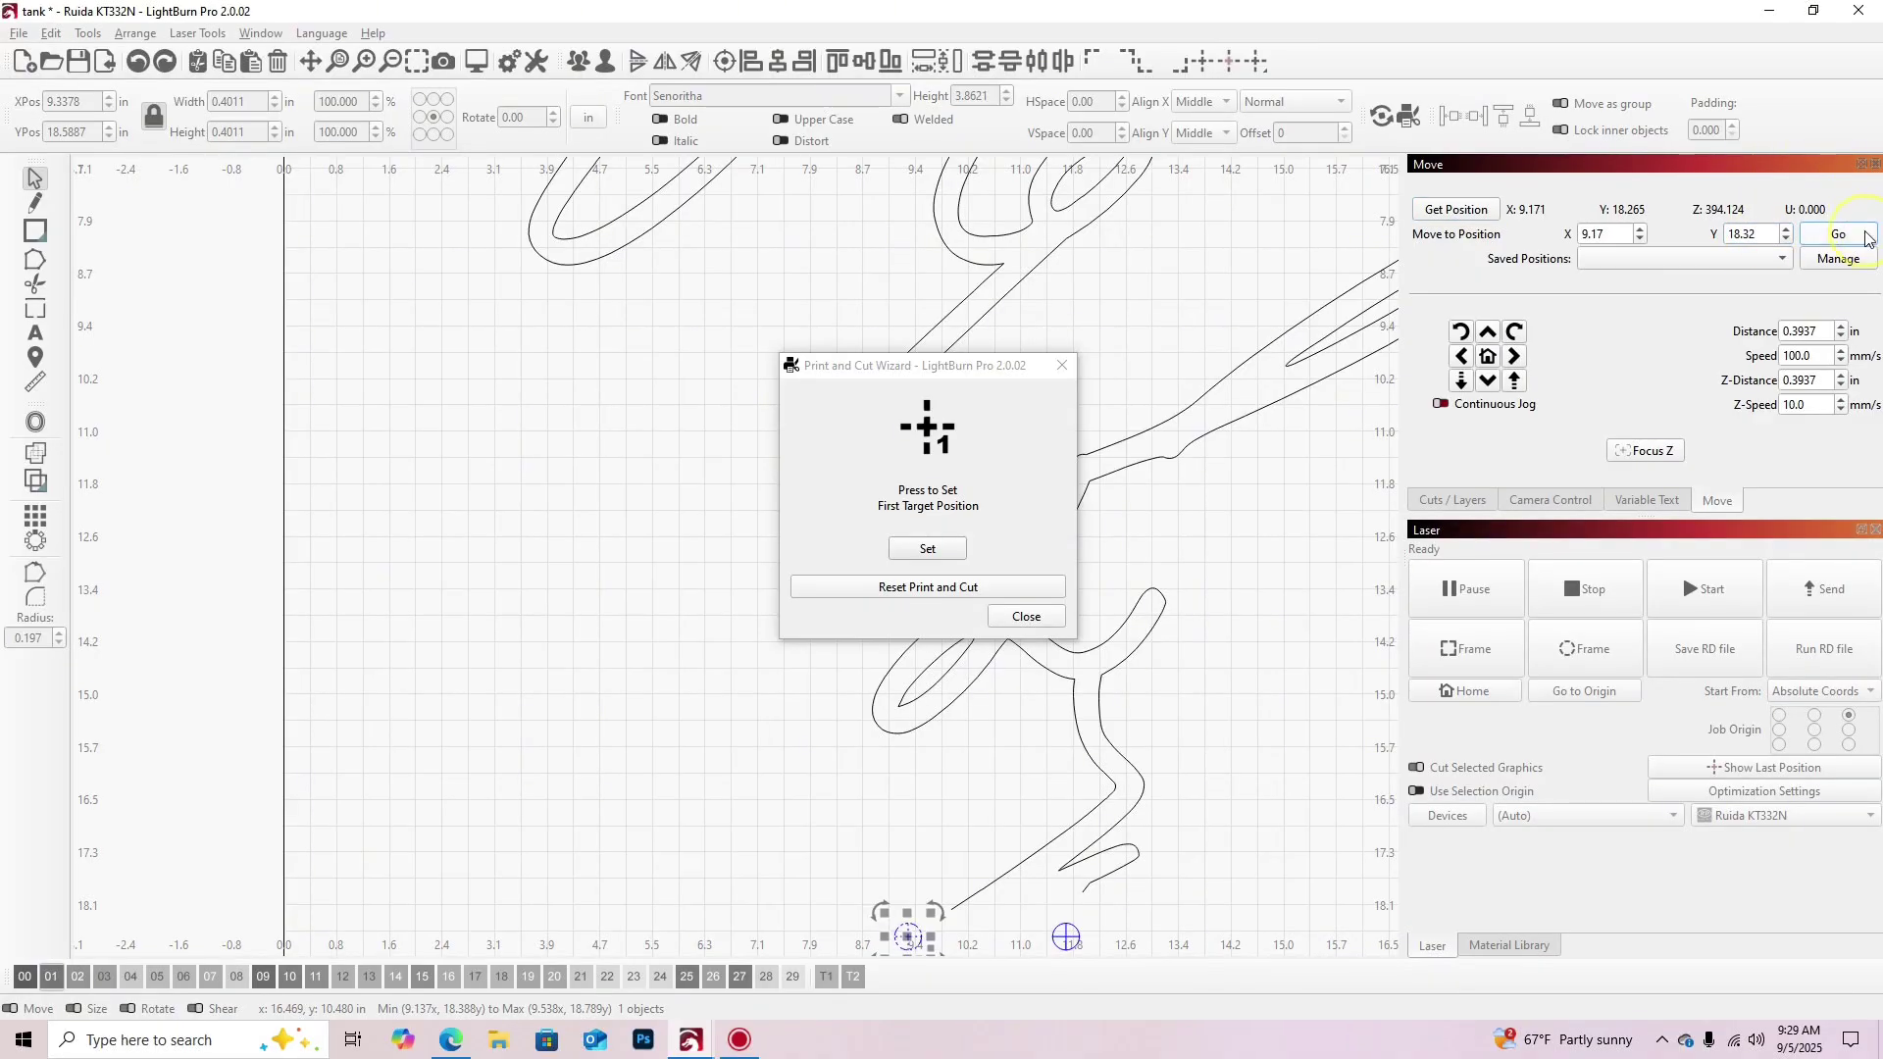